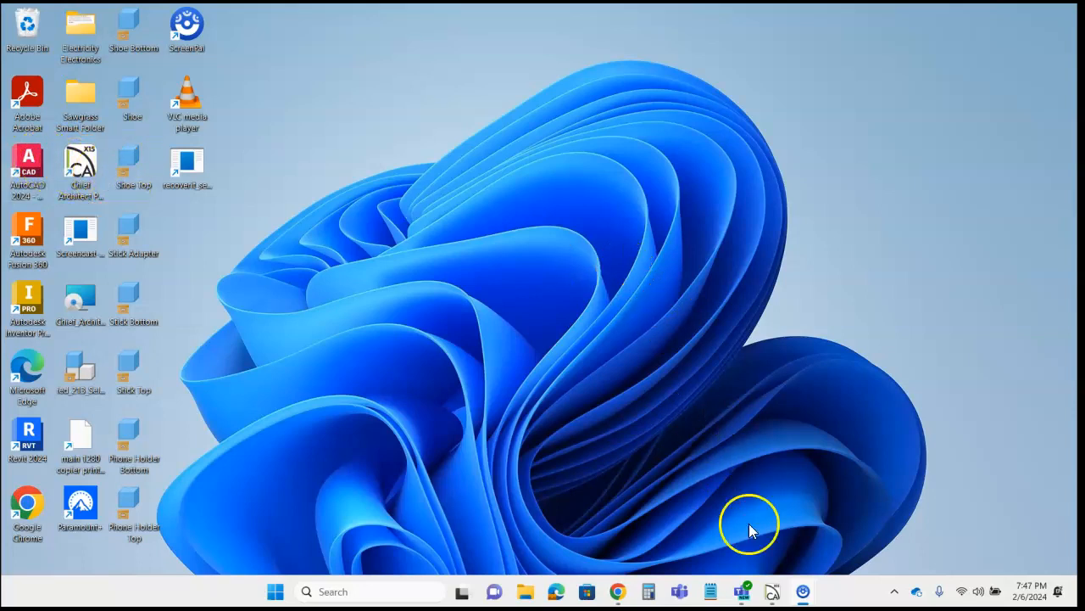
Step: Switch to the Chief Architect training videos page in Chrome and look through the Quick Start Video Series
left_click(773, 593)
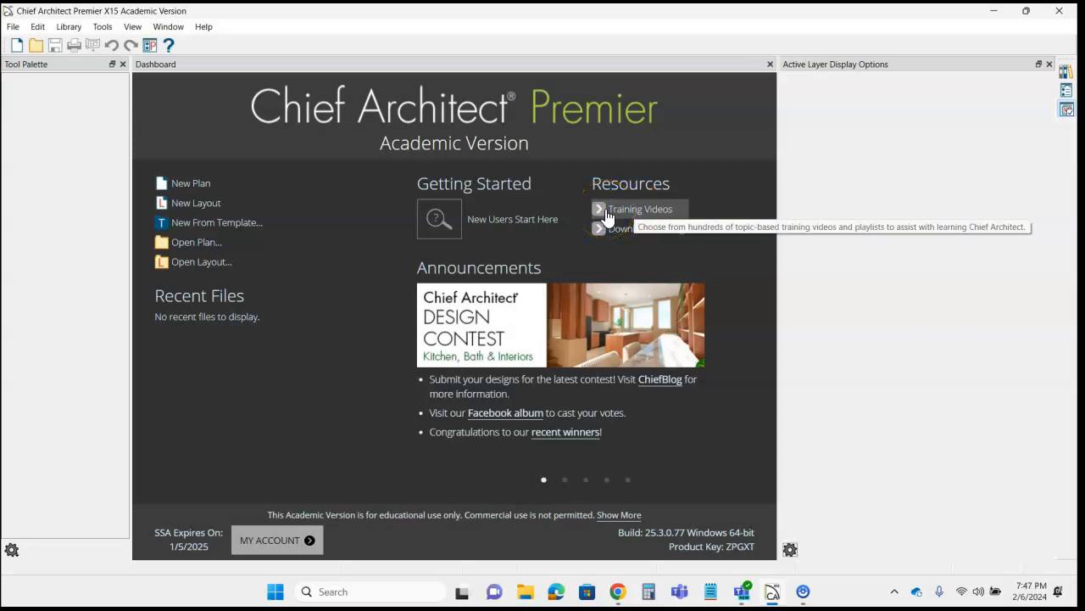
left_click(618, 591)
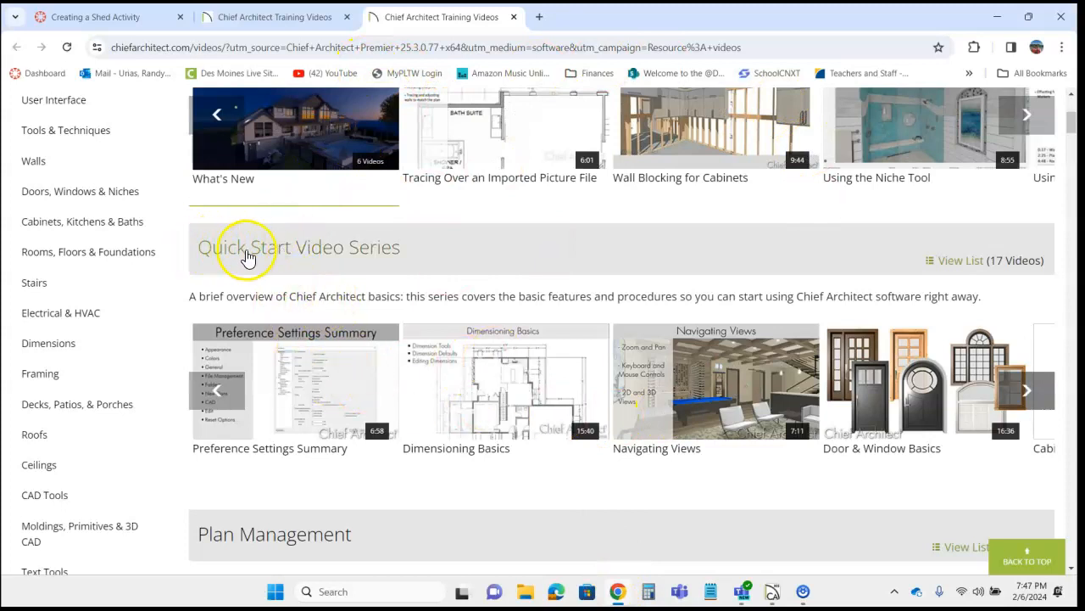
left_click(218, 392)
left_click(220, 393)
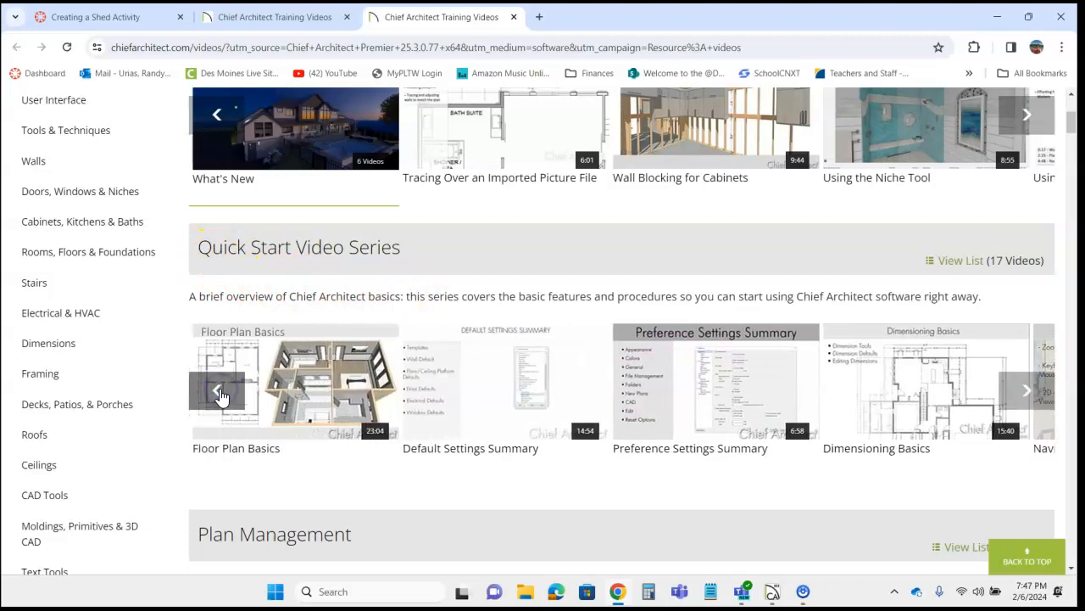
left_click(220, 393)
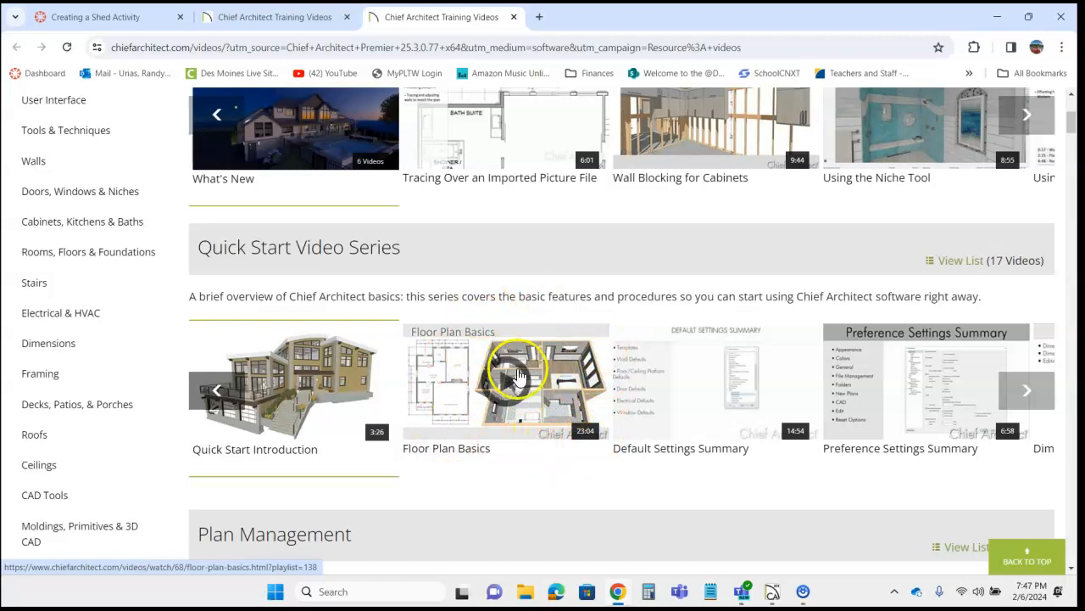
left_click(1027, 390)
left_click(1028, 392)
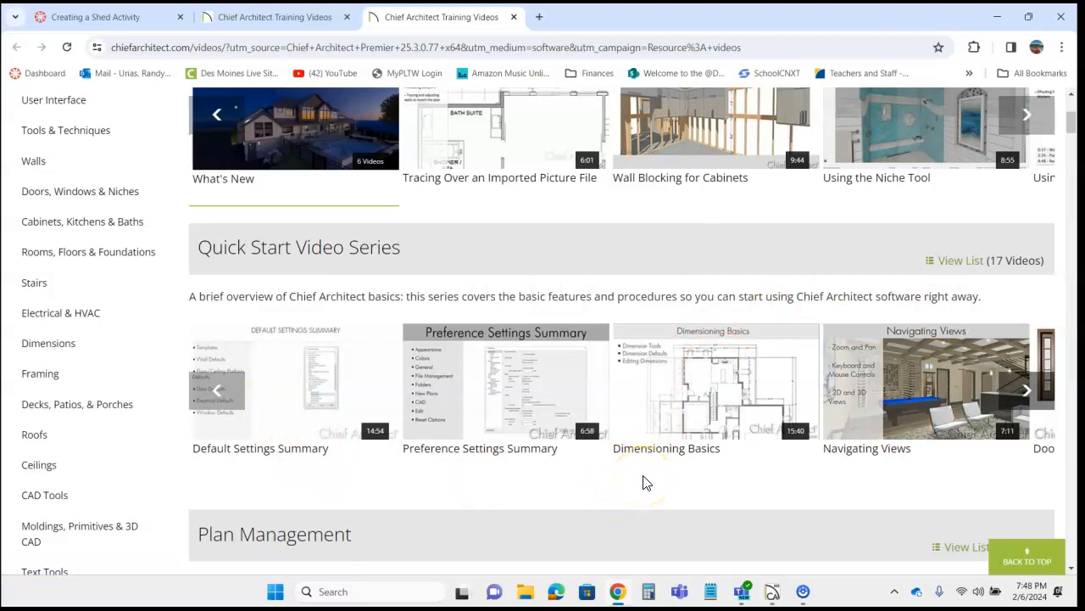
Step: Switch back to Chief Architect and create a new blank plan
left_click(772, 591)
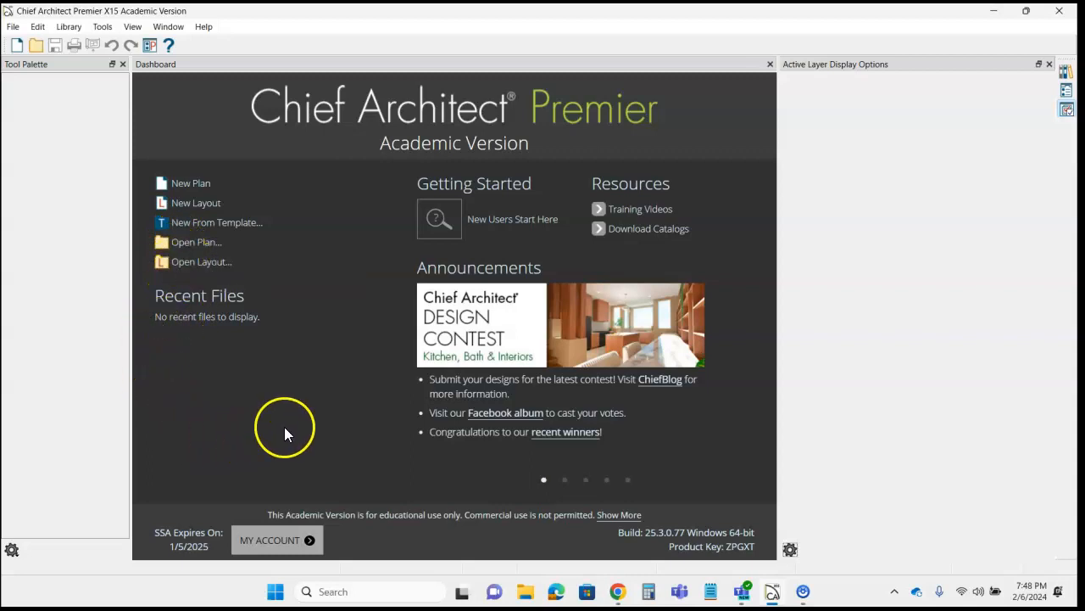
left_click(198, 228)
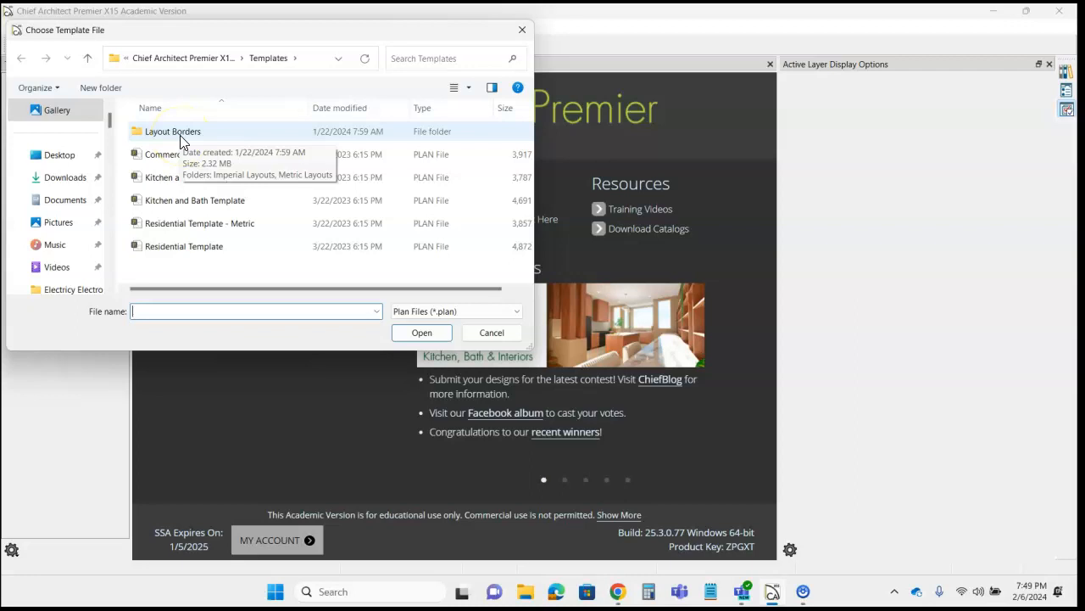
left_click(490, 333)
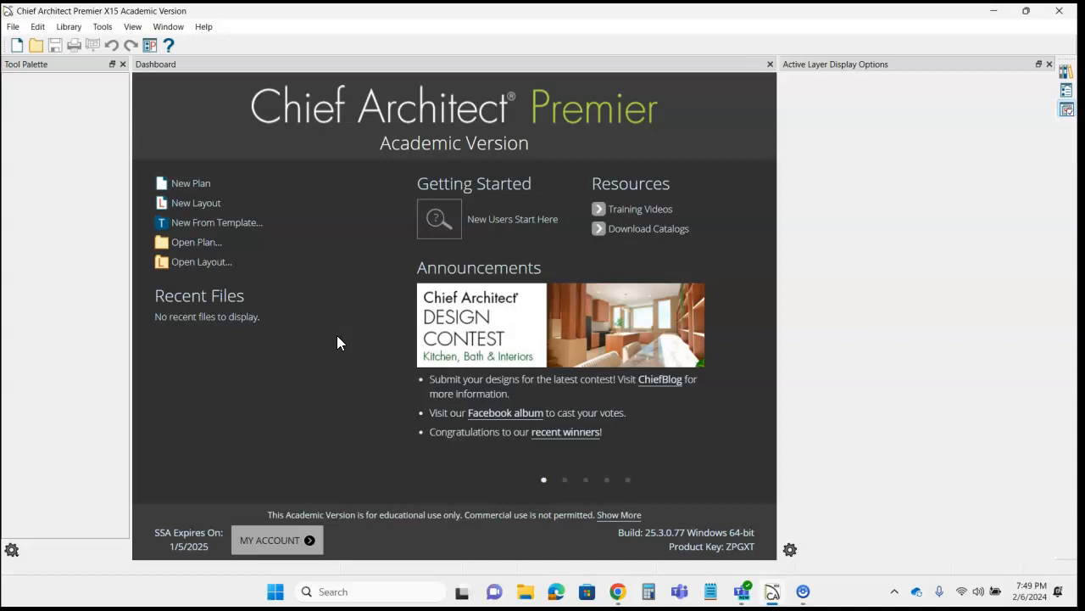
left_click(187, 185)
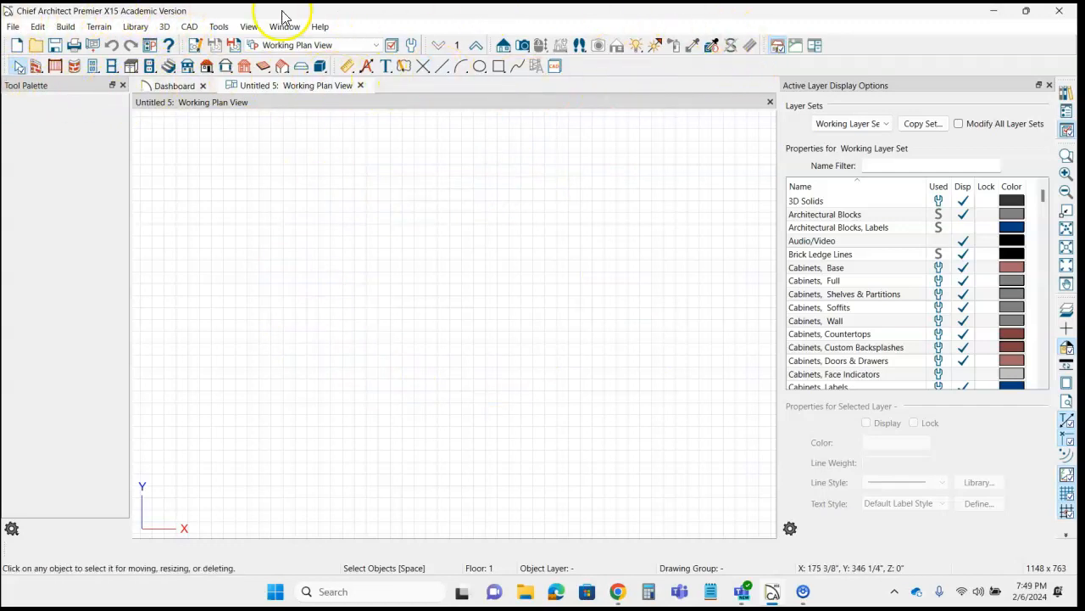
Step: Look through the available wall, door and window tools
left_click(36, 71)
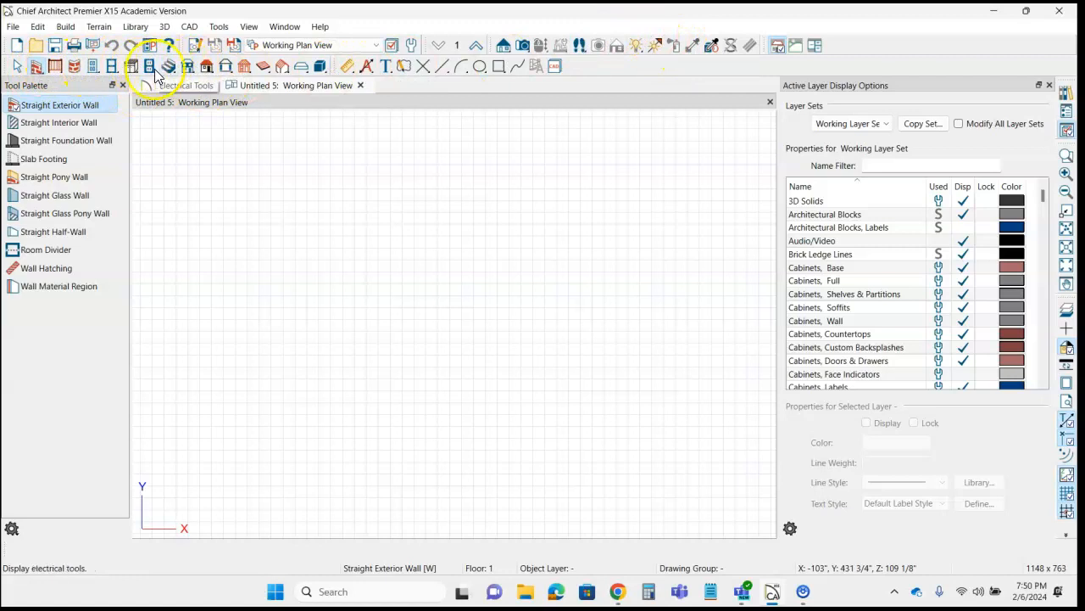
left_click(95, 70)
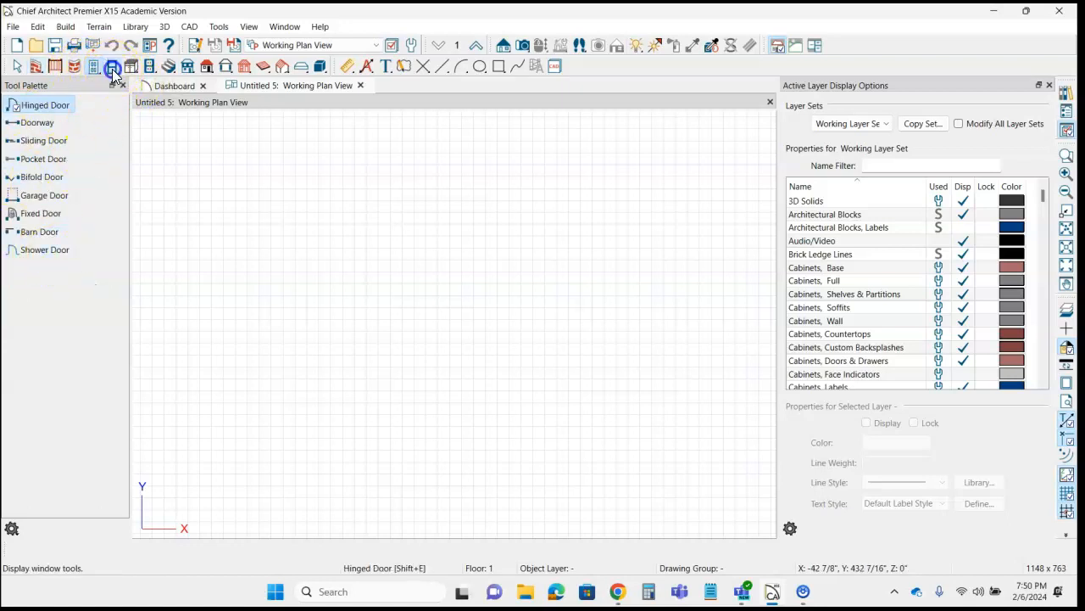
left_click(112, 66)
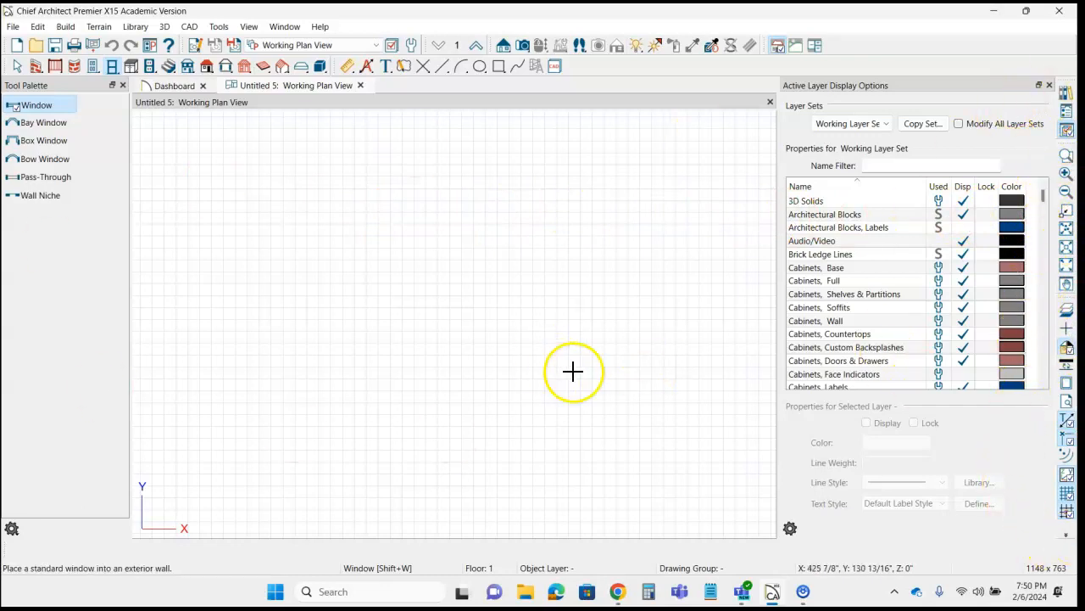
Step: Turn off the reference grid in the plan view
left_click(1067, 333)
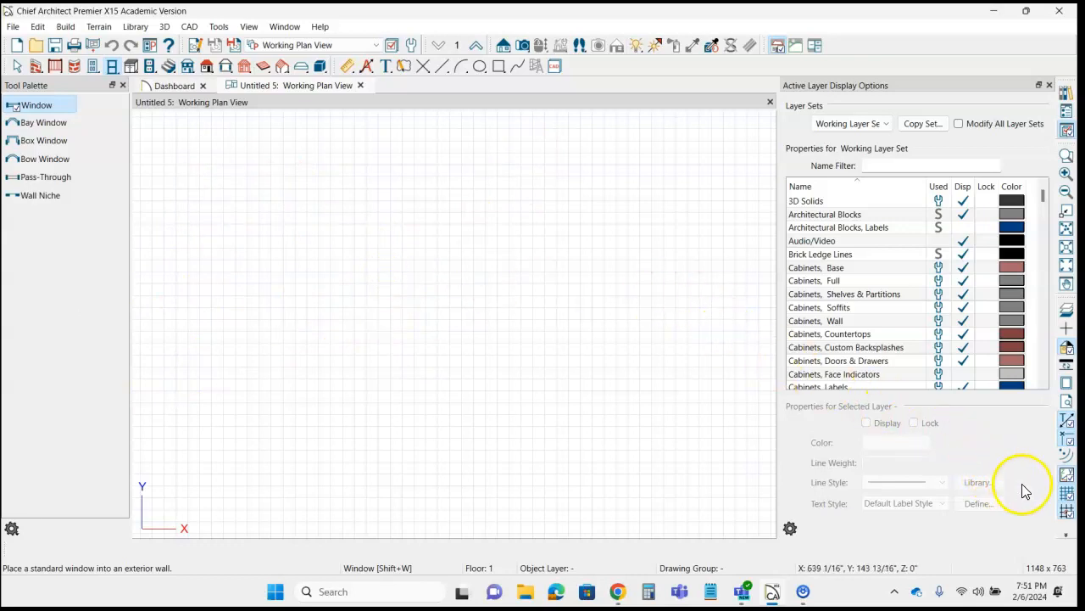
left_click(1068, 501)
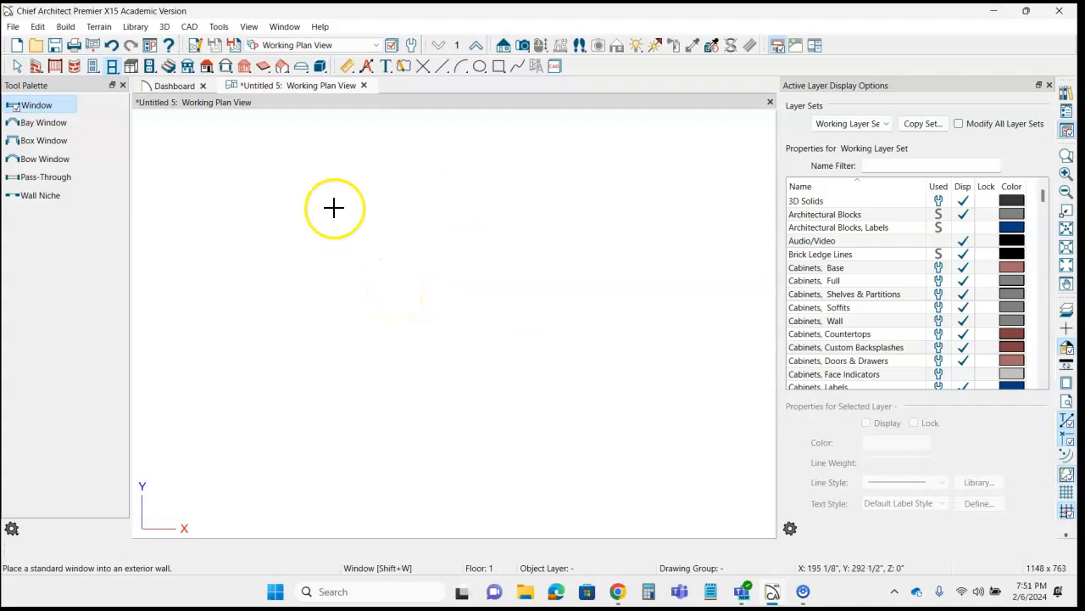
Step: Switch to the Creating a Shed Activity page in Chrome and review the constraints for the utility shed
left_click(38, 68)
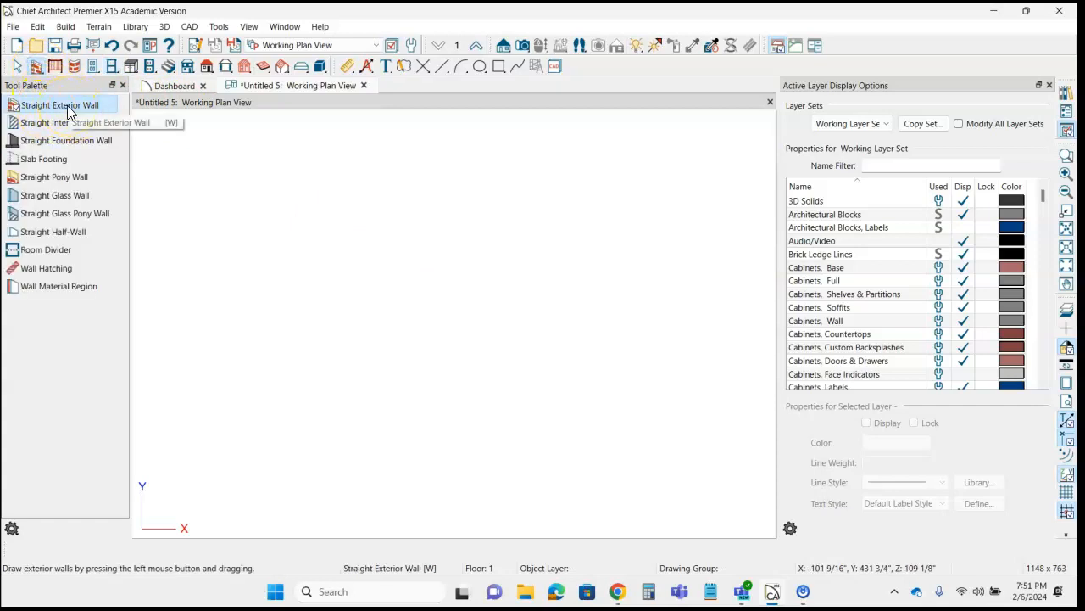
left_click(620, 594)
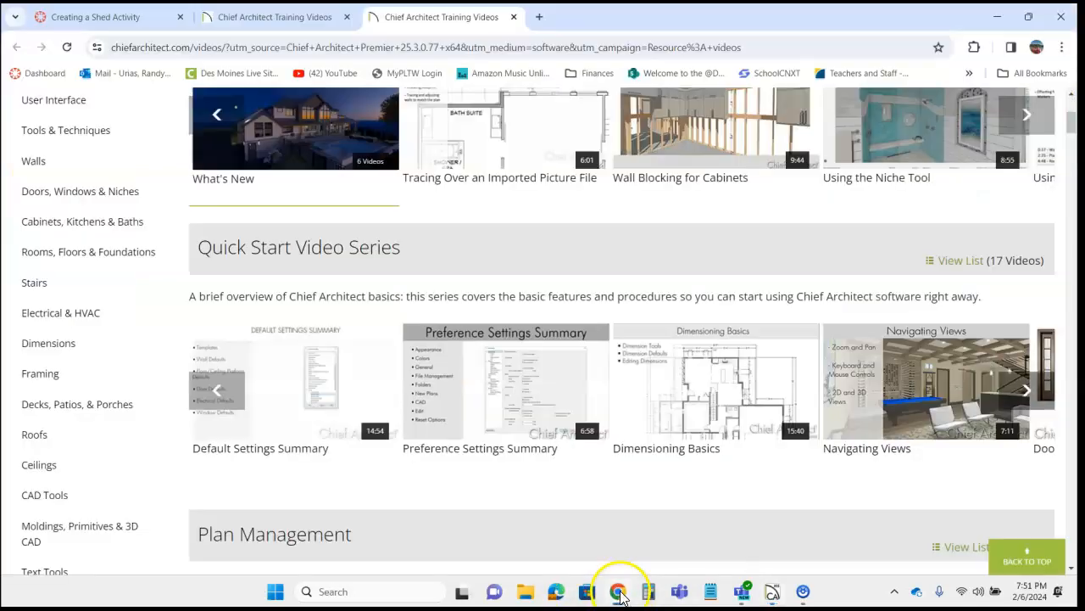
left_click(133, 17)
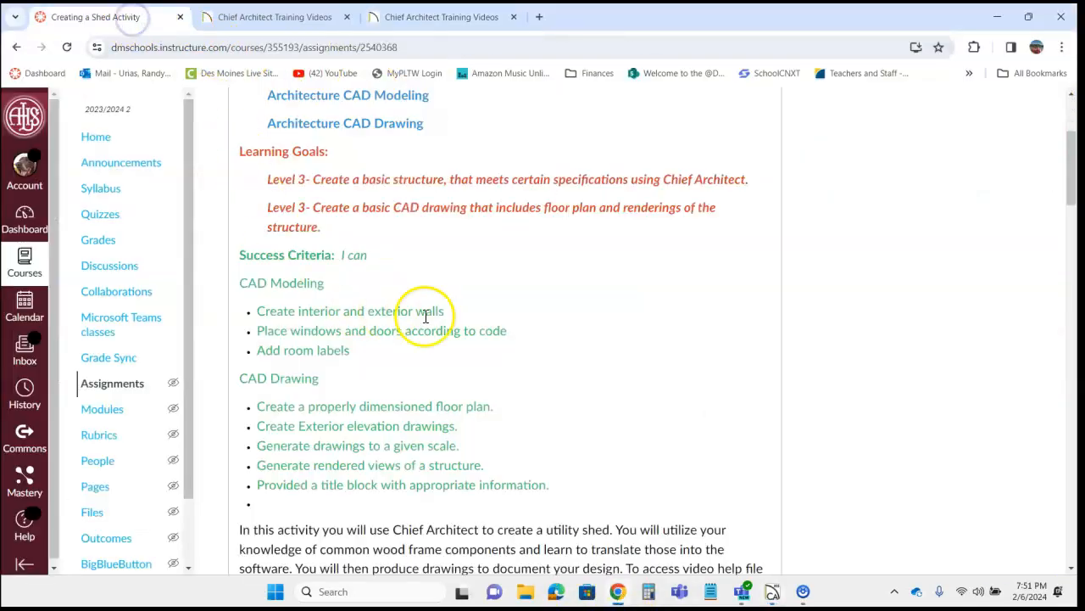
scroll(407, 310, "down", 3)
scroll(368, 371, "down", 5)
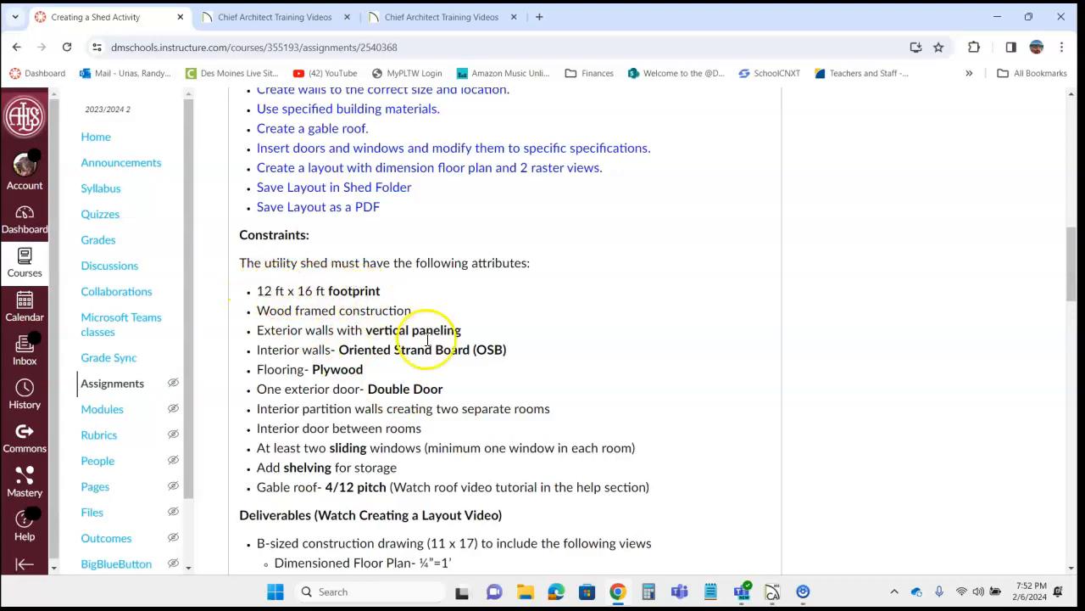
Step: Switch back to Chief Architect and draw a closed rectangle of straight exterior walls, 16'-4" wide by 12'-5" deep
left_click(773, 592)
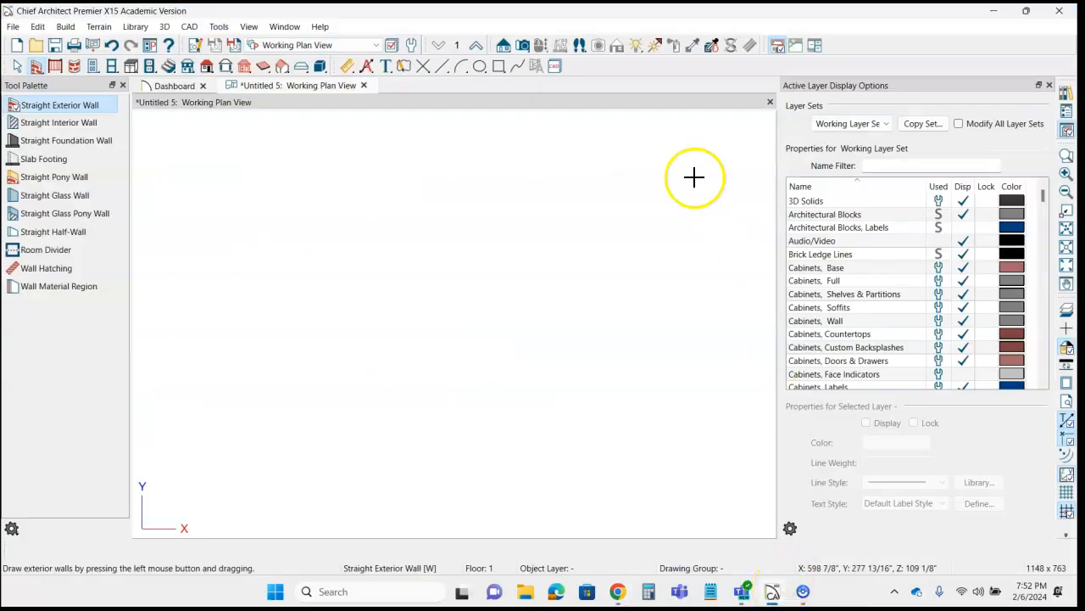
left_click(35, 70)
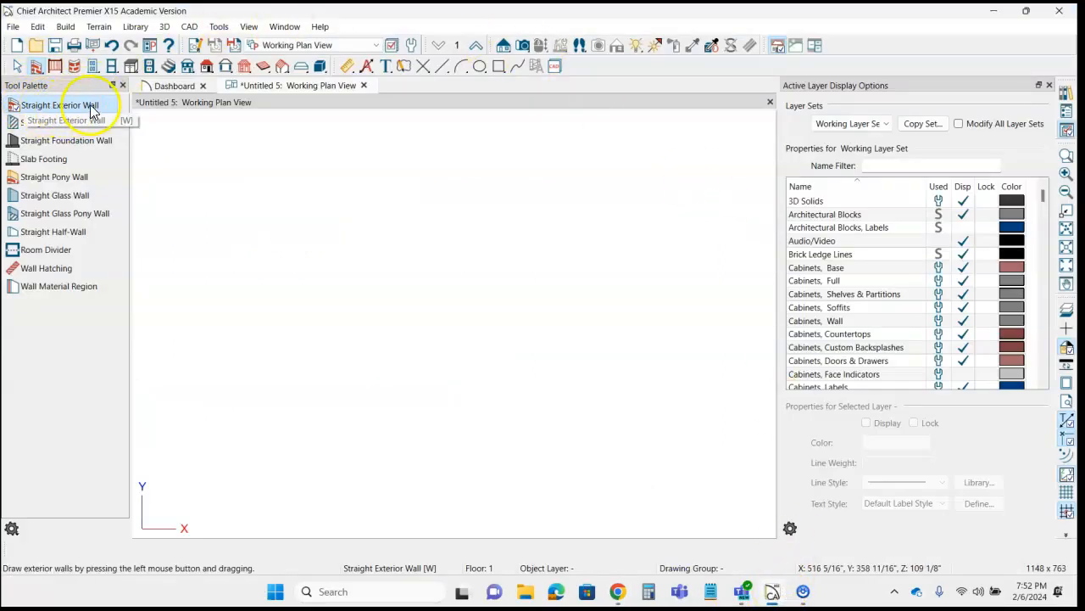
left_click_drag(211, 175, 402, 184)
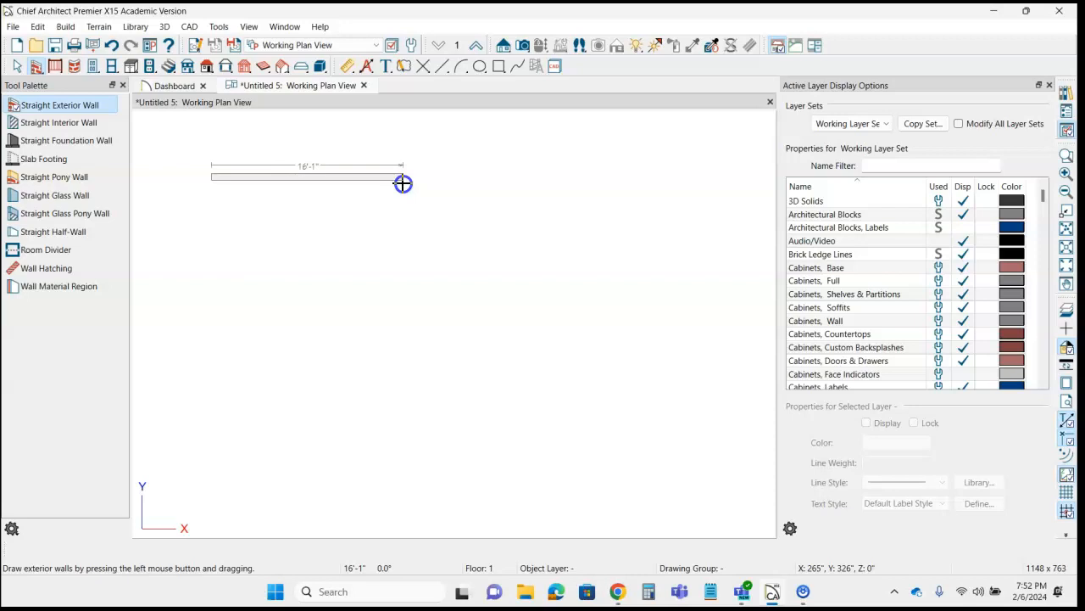
left_click_drag(402, 184, 406, 184)
left_click_drag(406, 184, 406, 184)
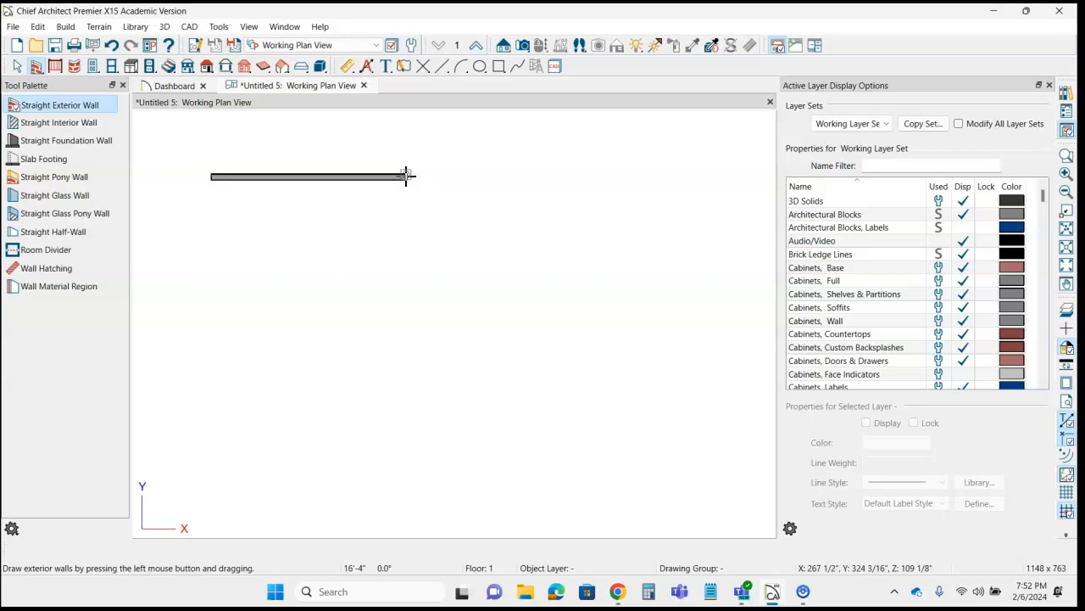
left_click_drag(406, 176, 407, 320)
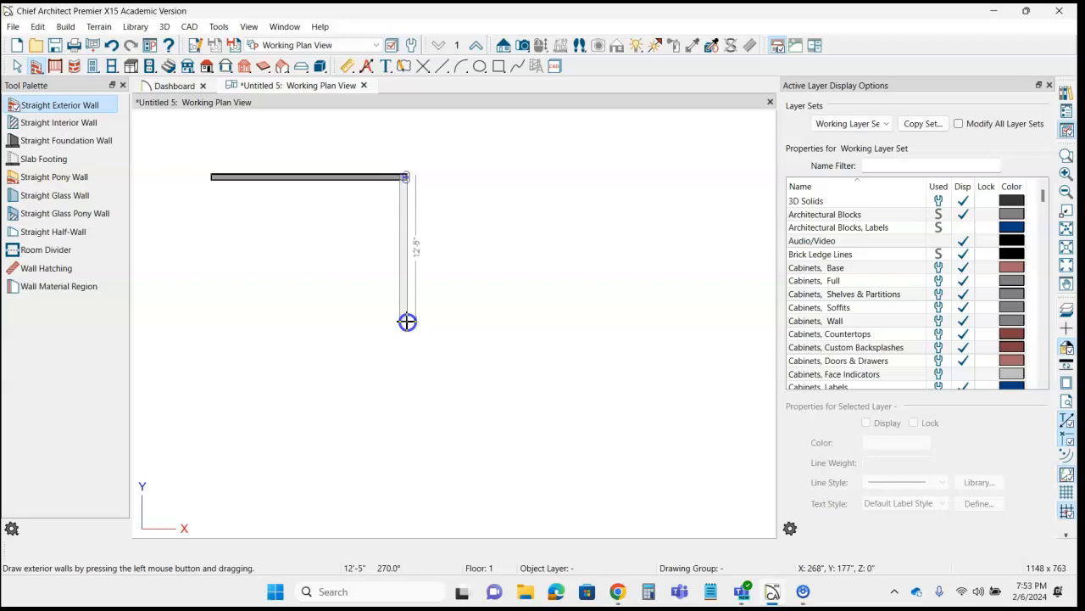
left_click_drag(407, 321, 213, 313)
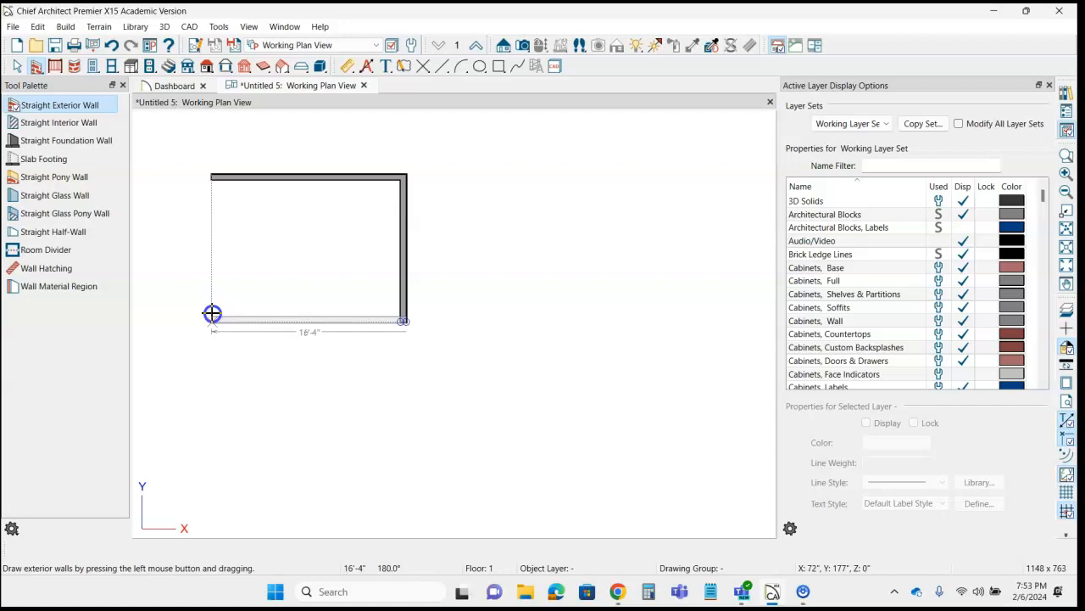
left_click_drag(212, 313, 212, 313)
left_click_drag(212, 317, 212, 181)
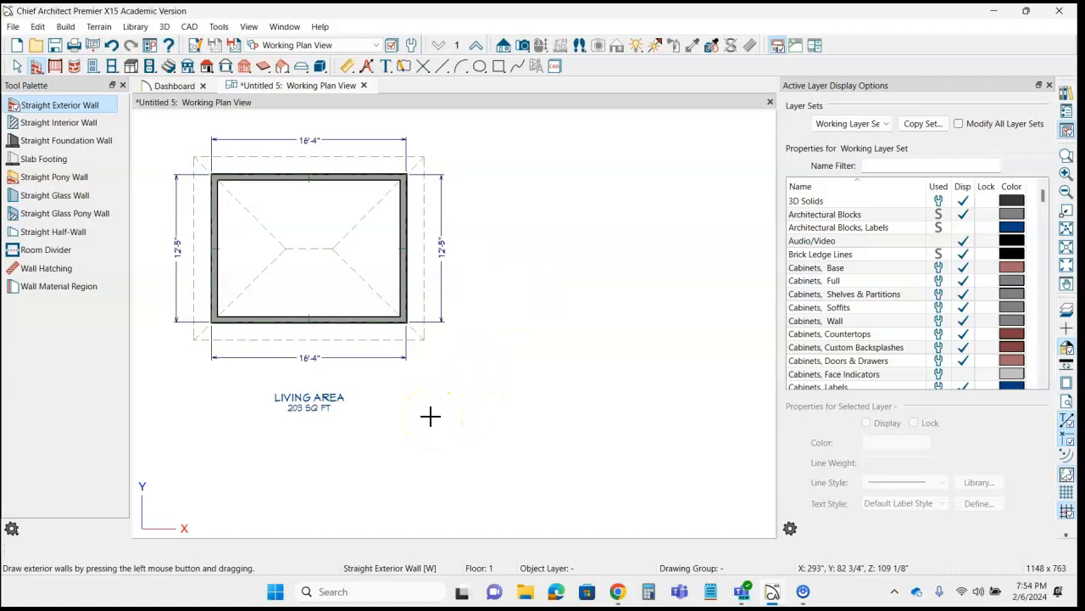
key("space")
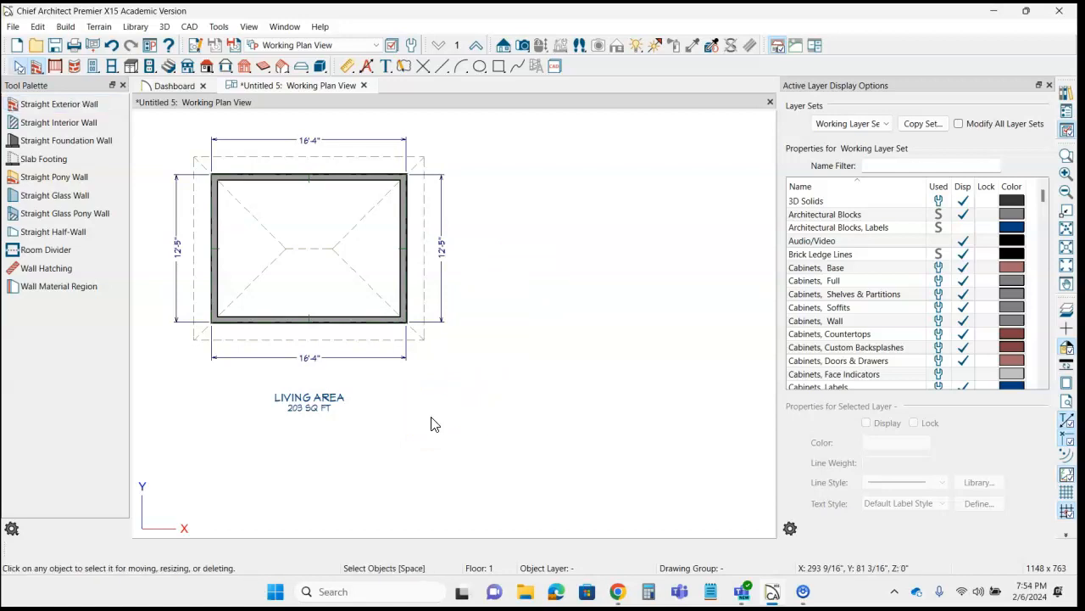
Step: Hide the Roof Planes layer in the Working Plan View
left_click(425, 296)
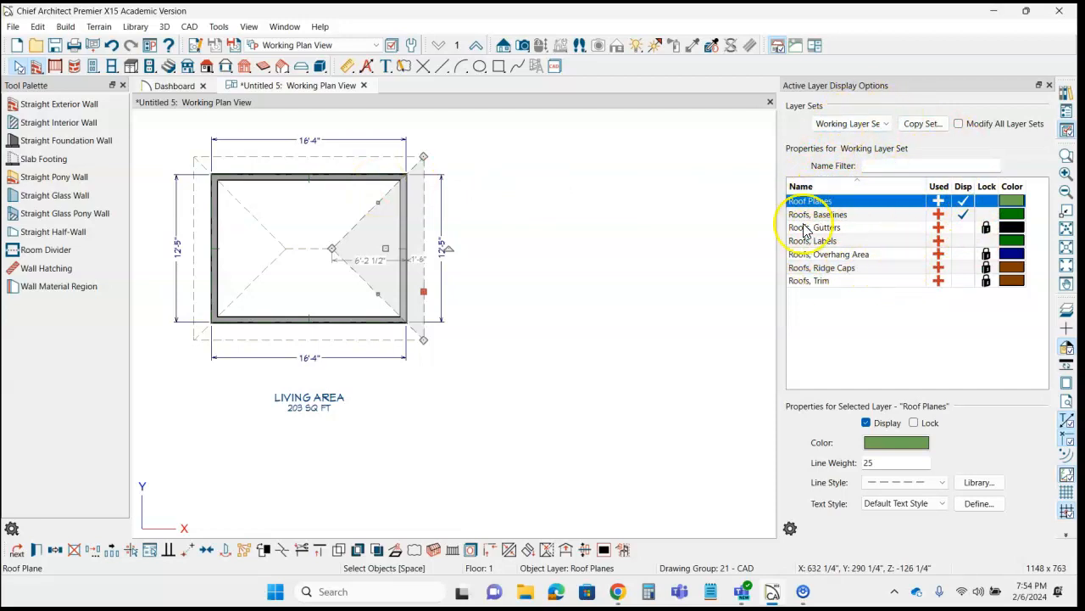
left_click(661, 289)
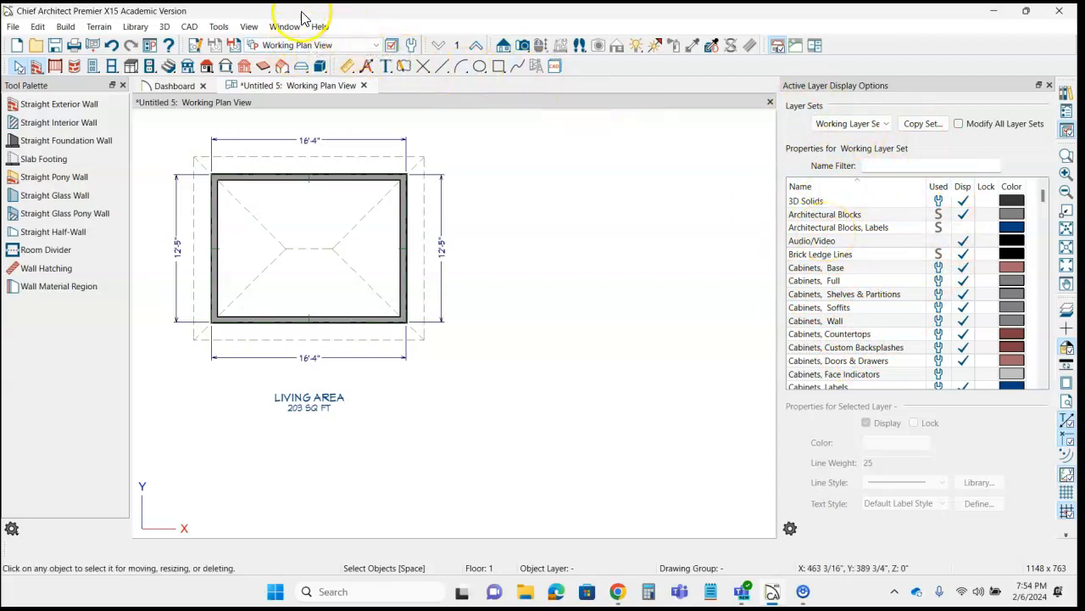
left_click(367, 47)
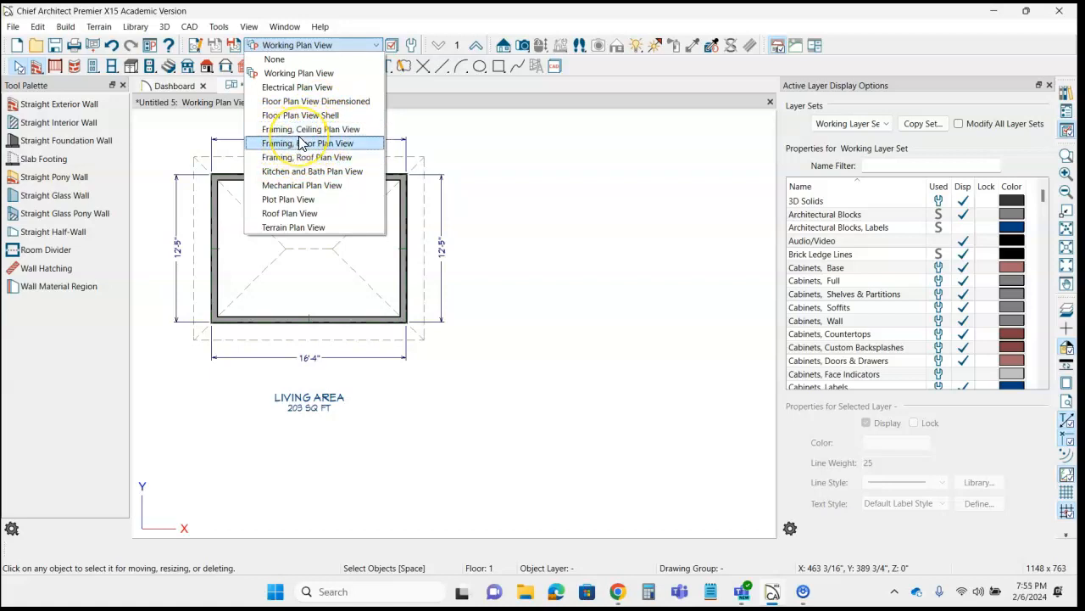
left_click(302, 76)
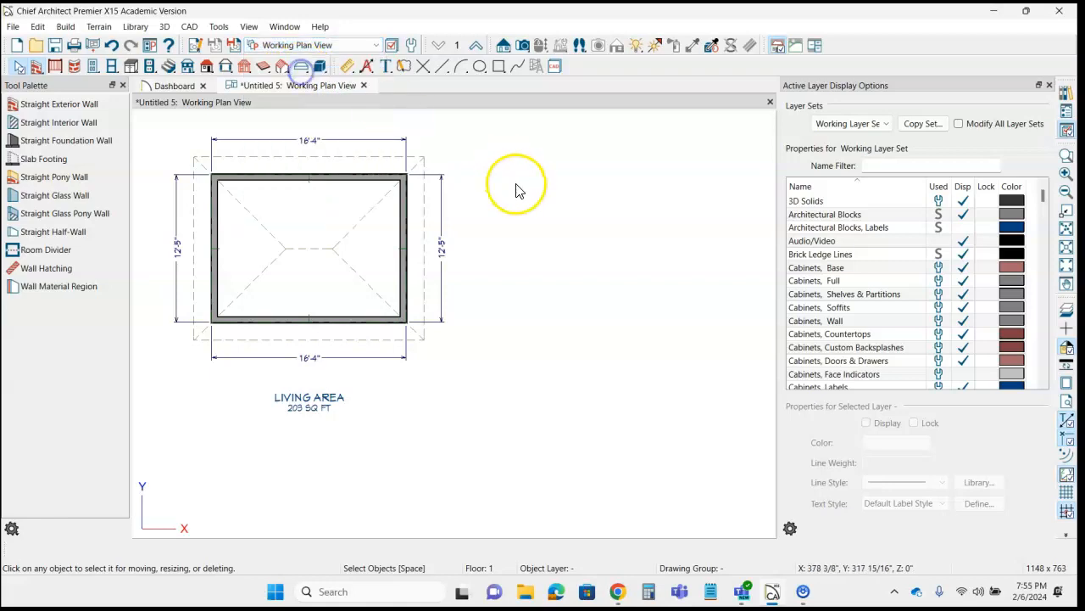
left_click(427, 267)
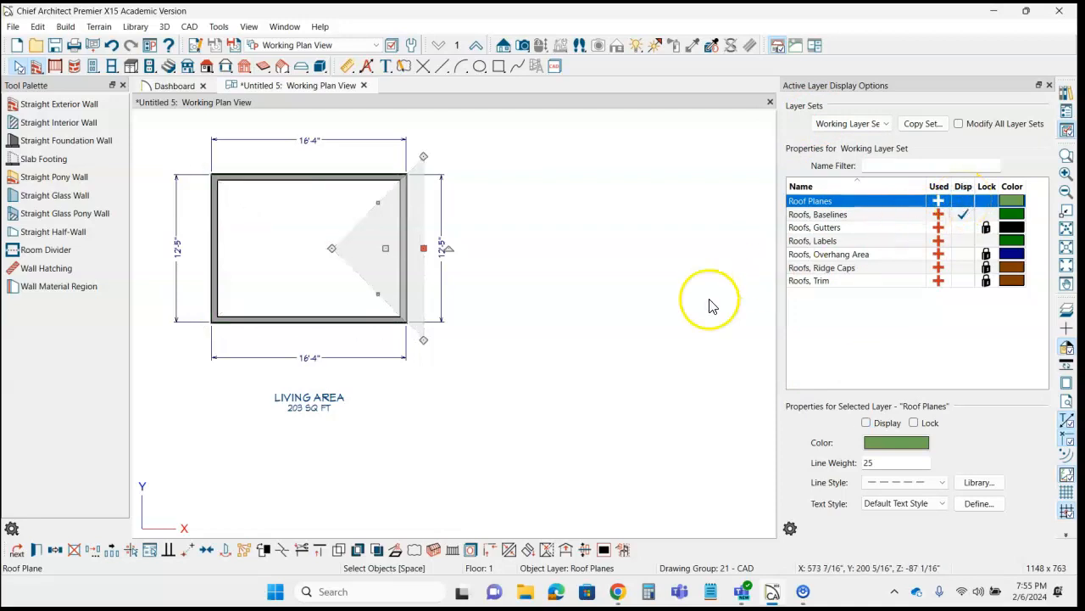
left_click(593, 316)
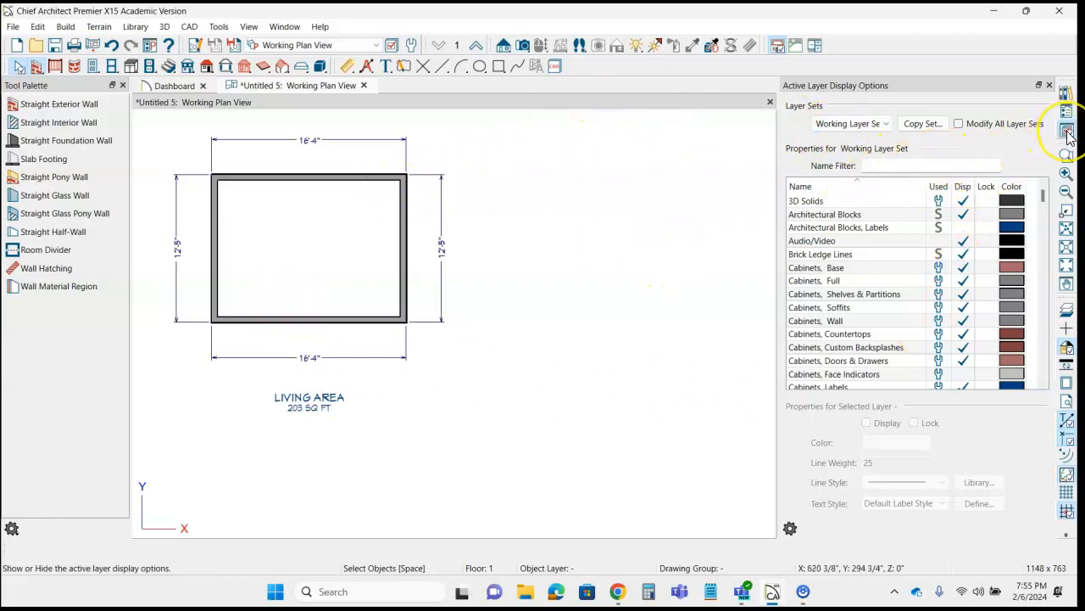
Step: Close the layer display options and open the Library Browser
left_click(1073, 93)
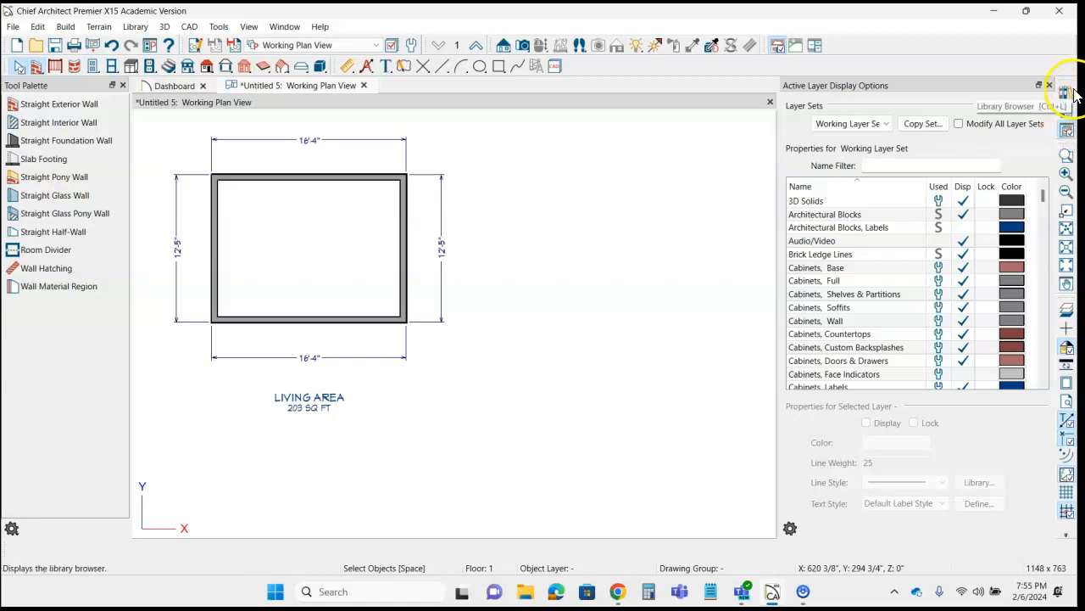
left_click(1067, 131)
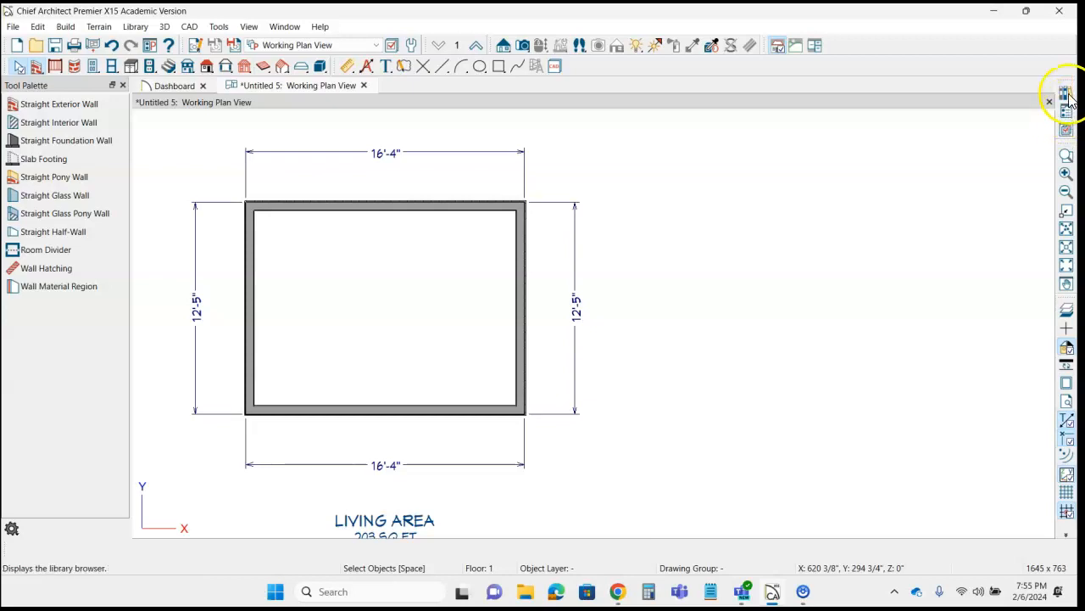
left_click(1067, 95)
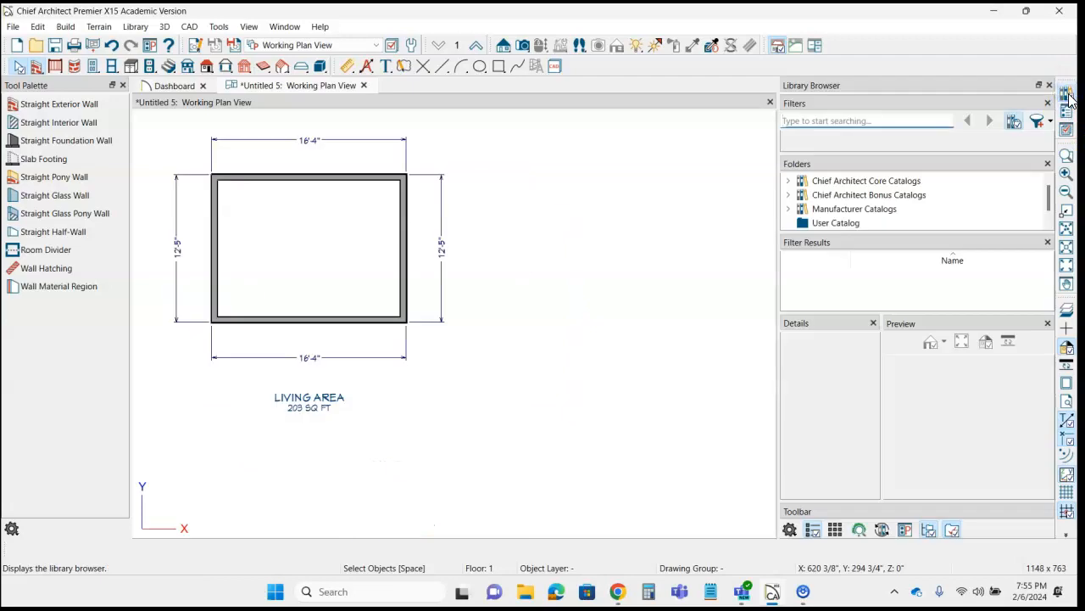
Step: Close the Library Browser, reopen the Active Layer Display Options, and pan the plan toward the middle of the drawing area
left_click(1068, 97)
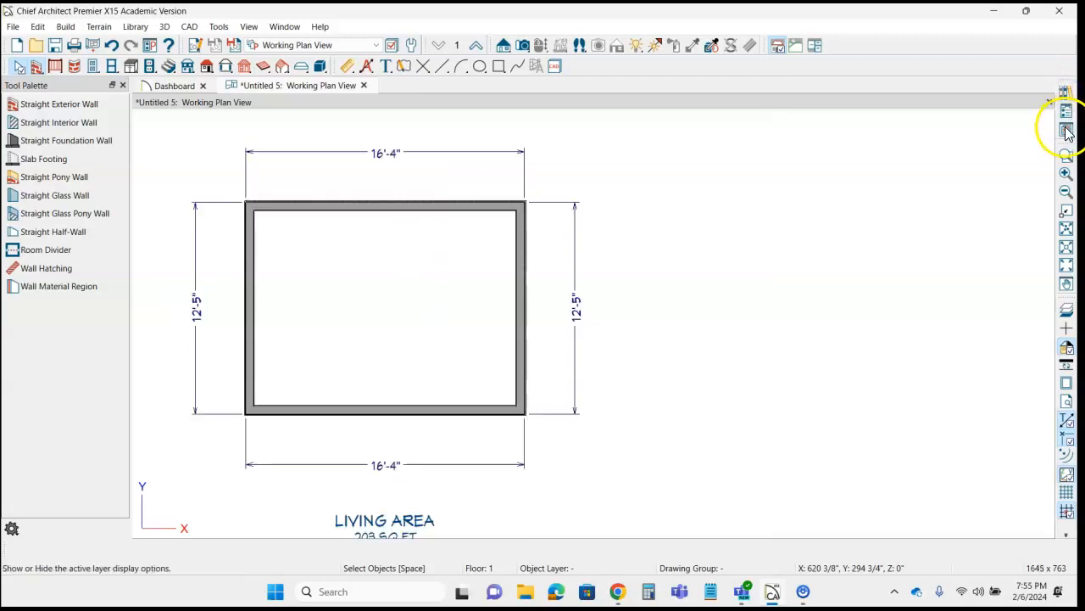
left_click(1067, 132)
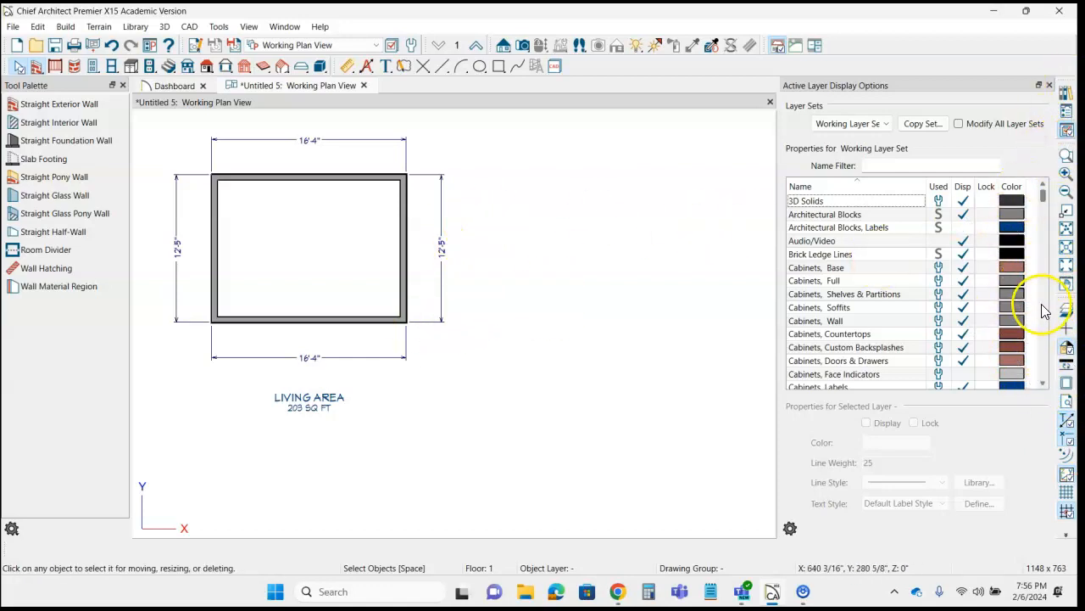
left_click(1068, 287)
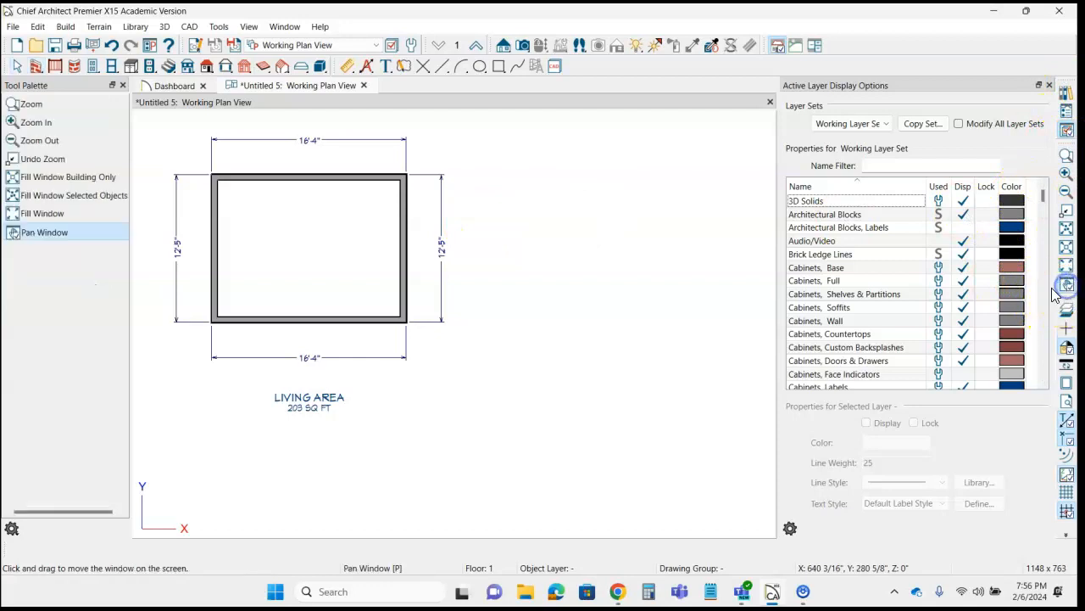
left_click_drag(344, 262, 405, 269)
left_click(580, 268)
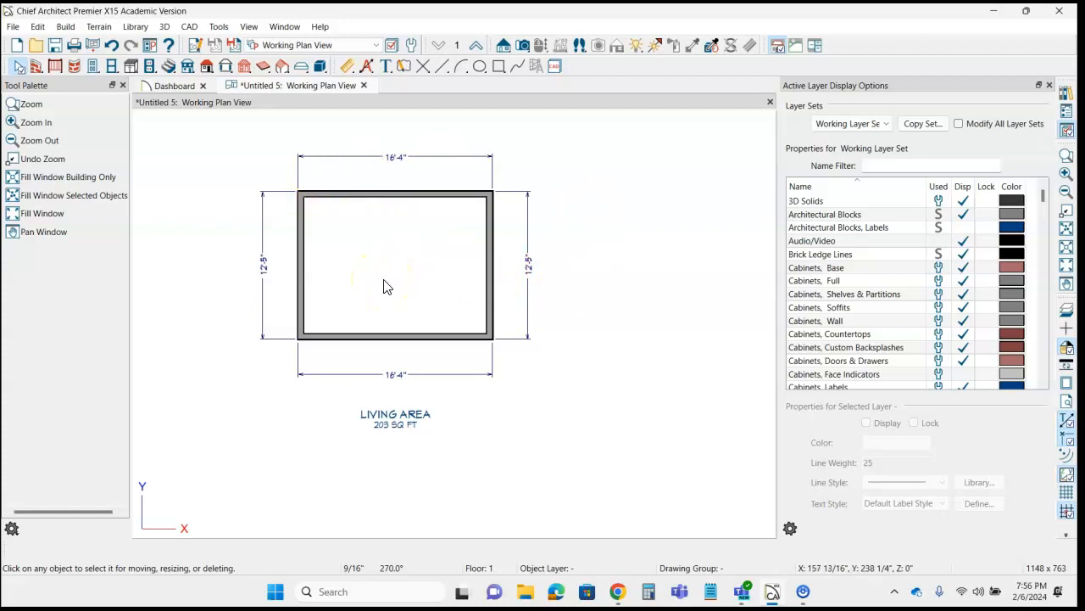
middle_click_drag(385, 261, 368, 279)
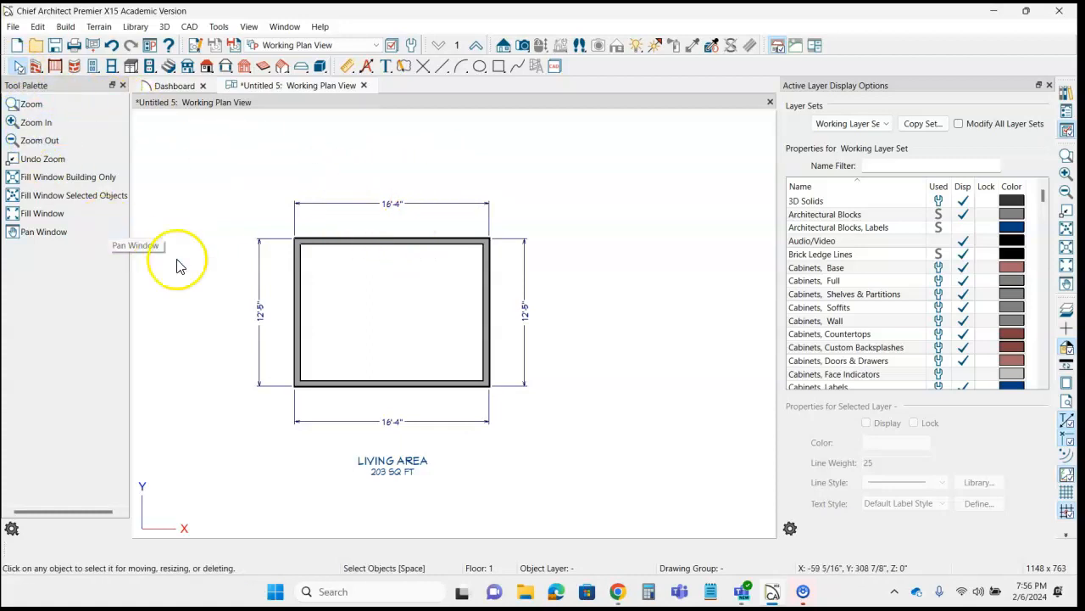
Step: Set the overall width of the shed to 16' by editing the dimension above its upper exterior wall
left_click(390, 243)
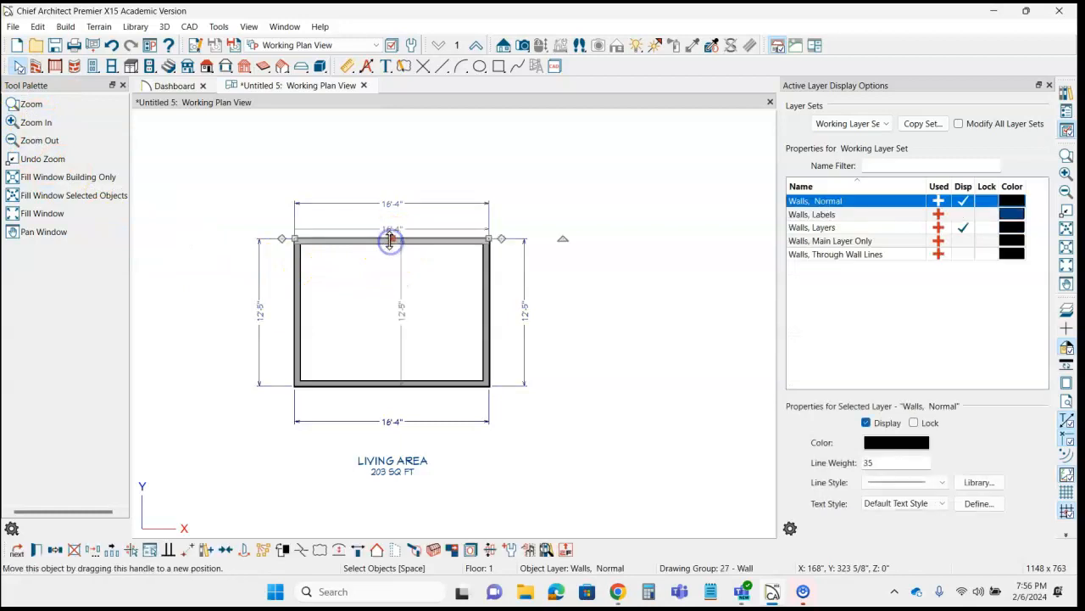
left_click_drag(390, 241, 387, 210)
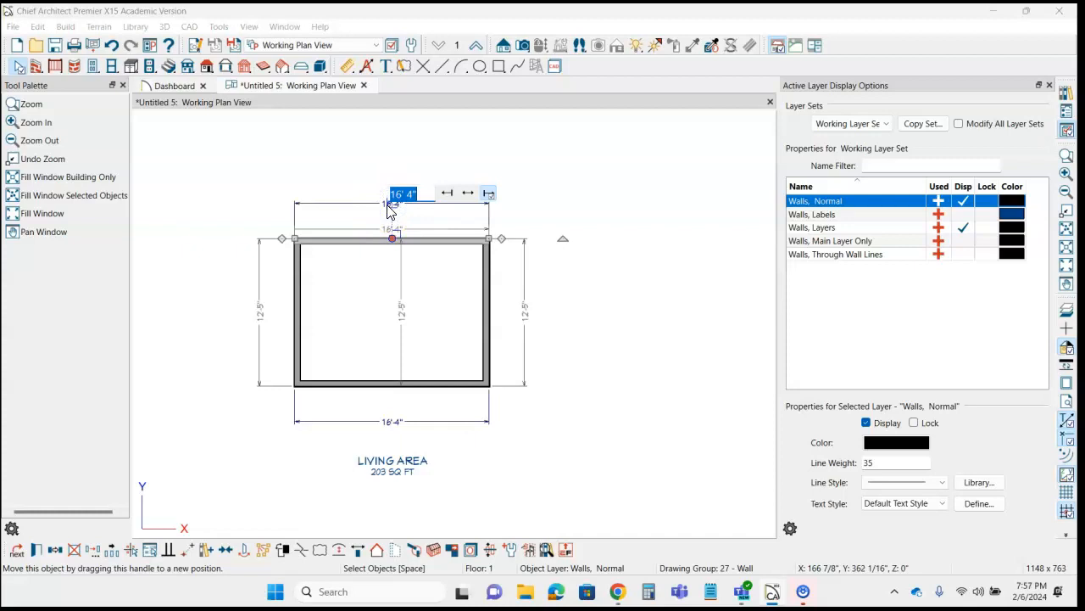
type("1")
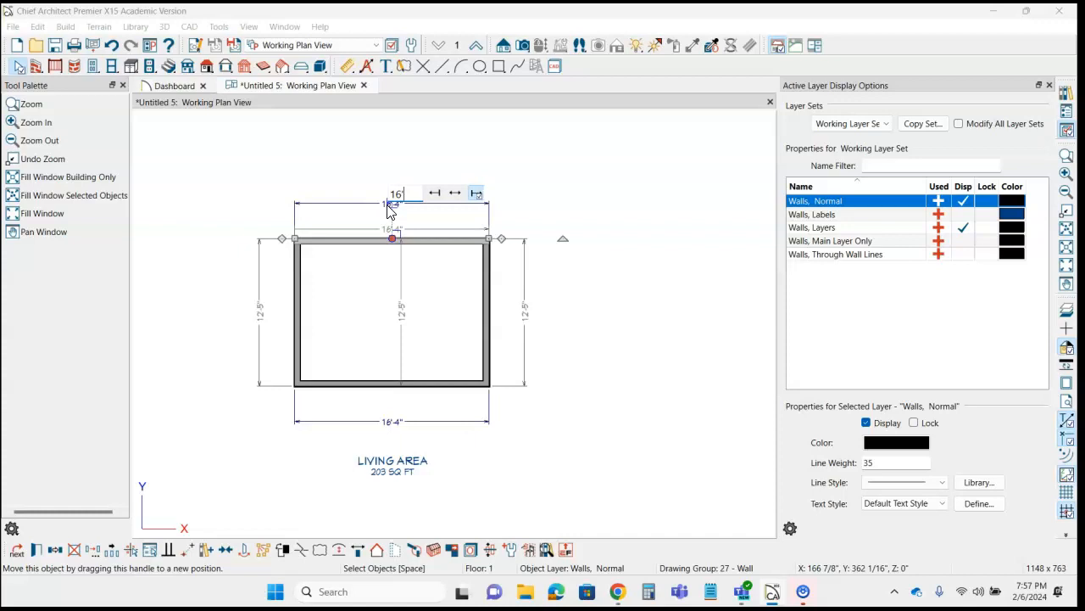
key("Return")
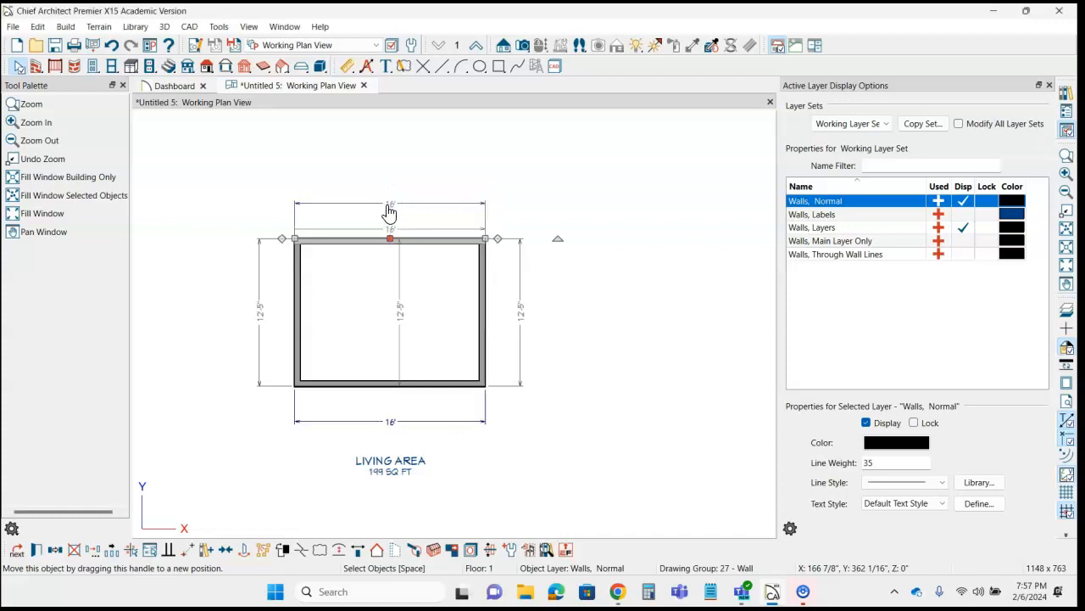
Step: Set the overall depth of the shed to 12' by editing the dimension beside its right exterior wall
left_click(485, 325)
left_click(521, 315)
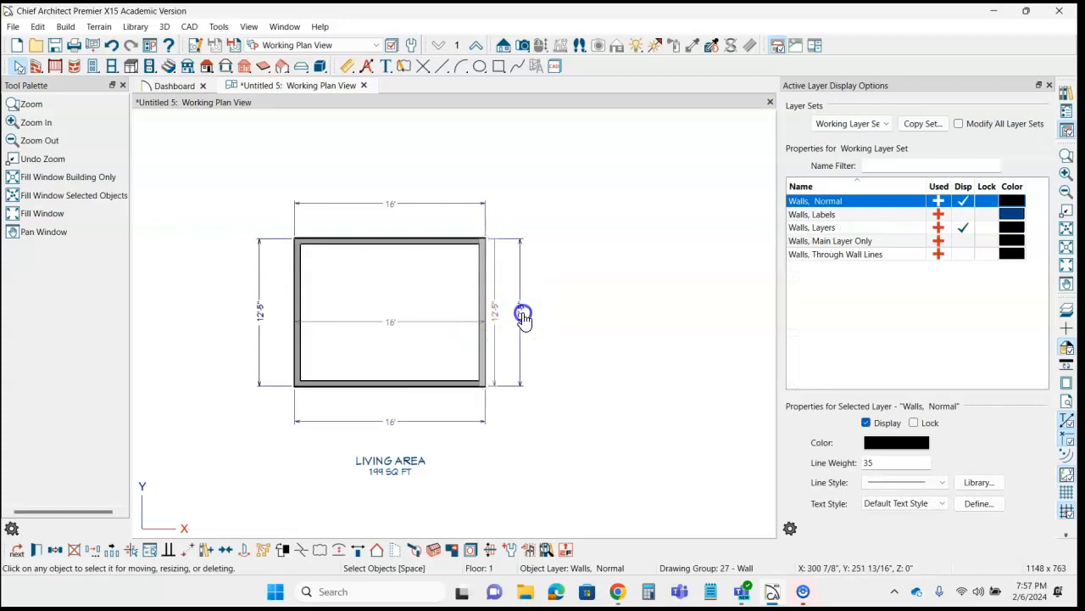
type("12")
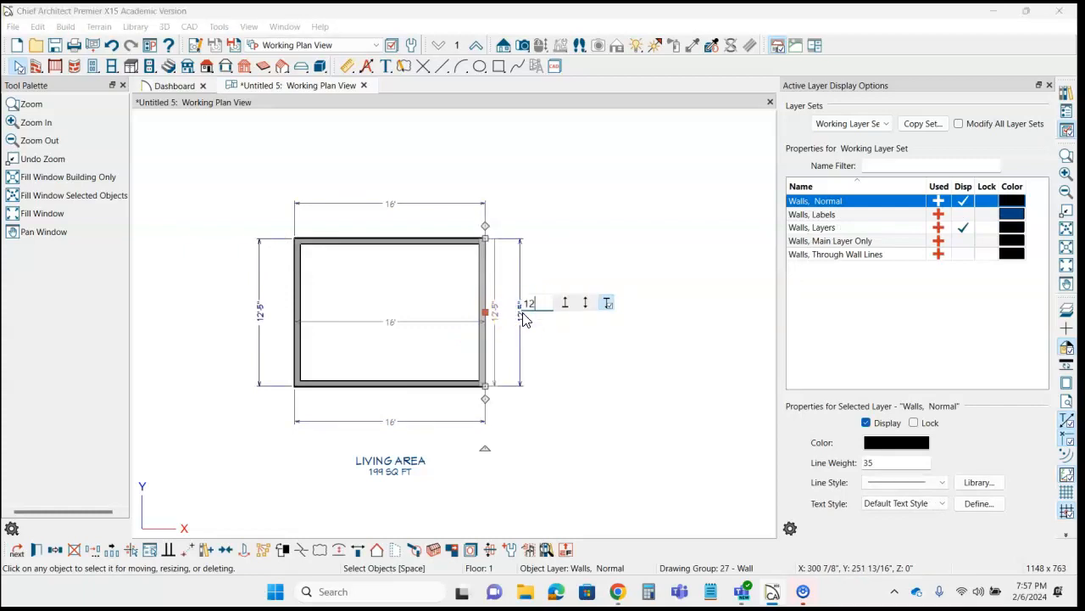
type("'")
key("Return")
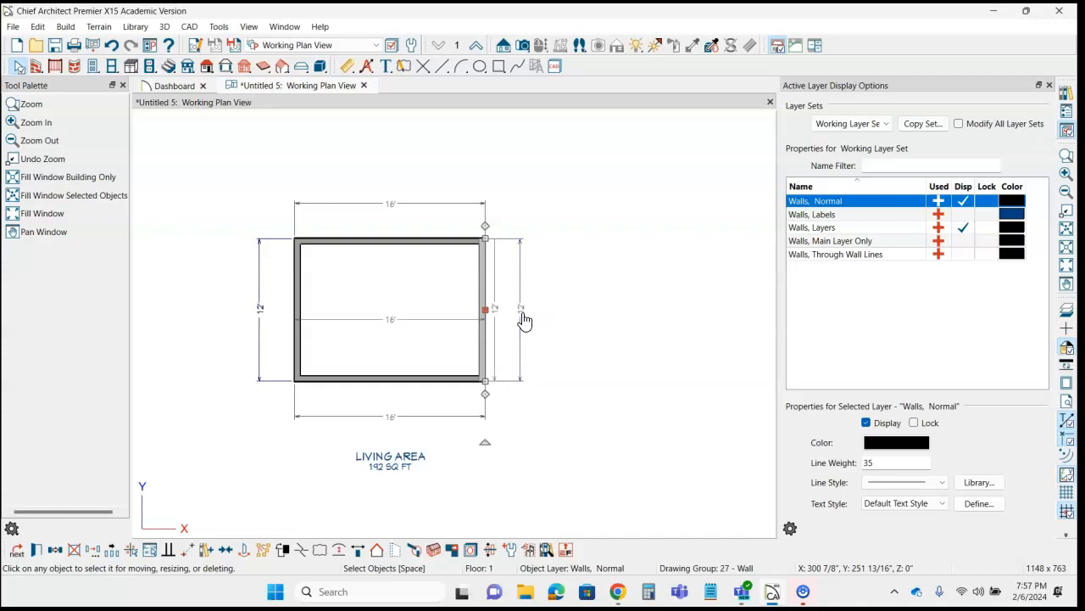
left_click(548, 323)
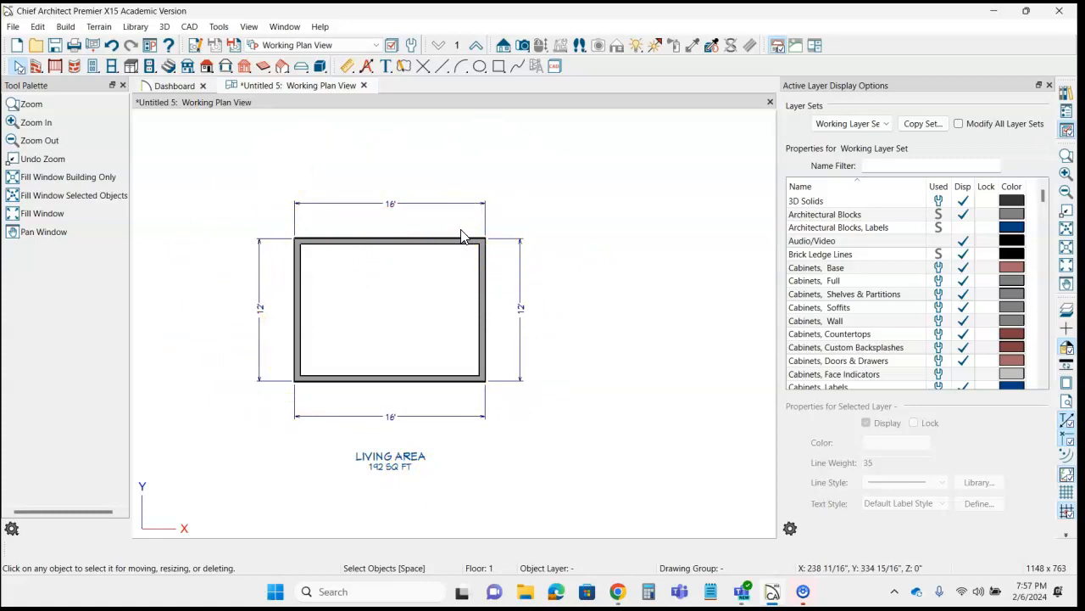
Step: Create a Perspective Floor Overview of the shed and check its camera placement in the Working Plan View
left_click(524, 47)
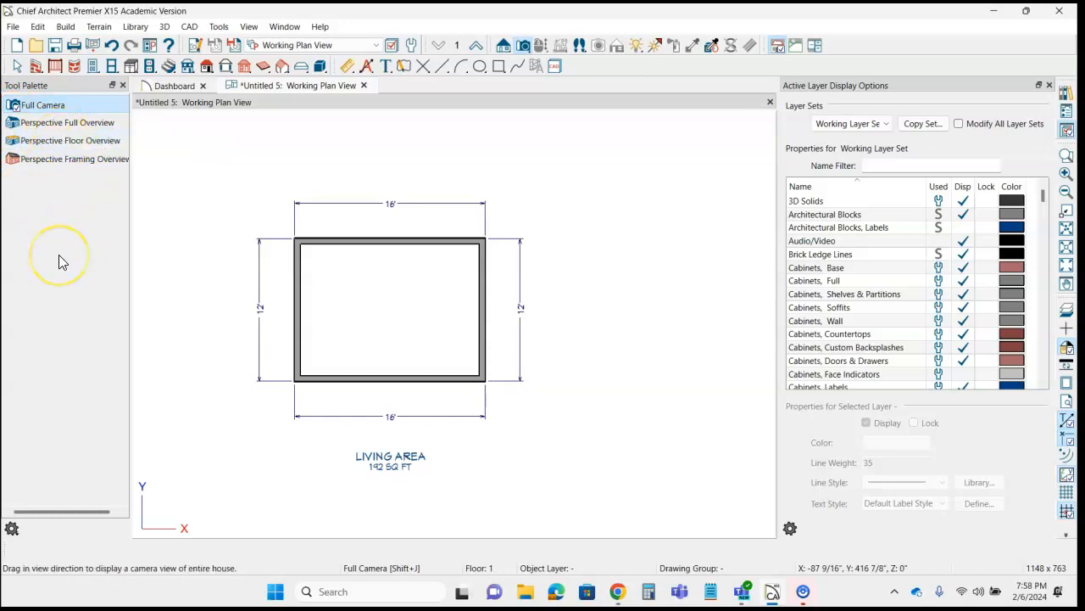
left_click(44, 144)
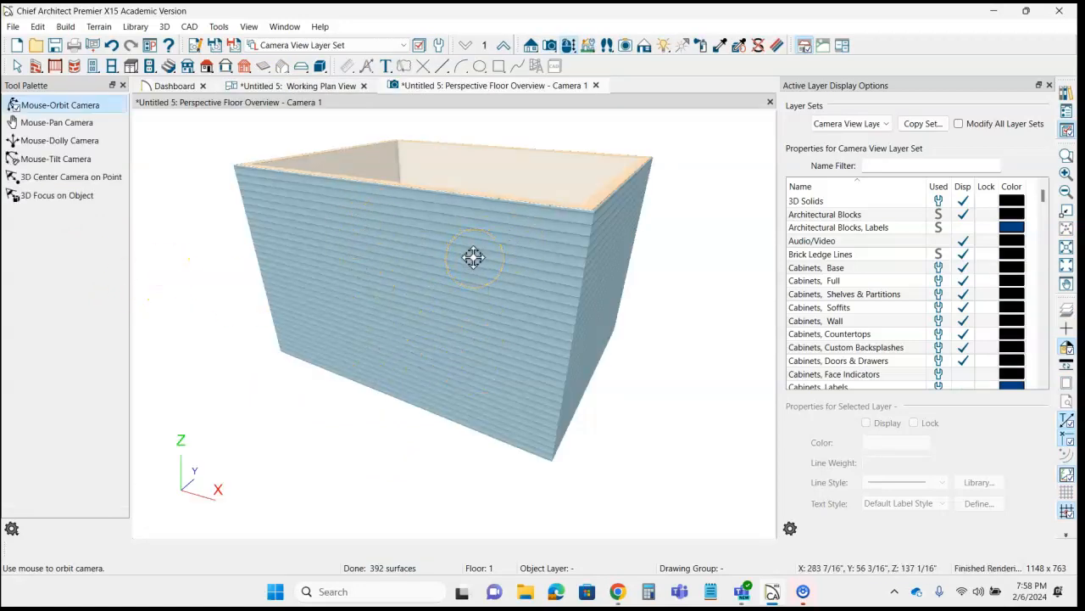
left_click(279, 87)
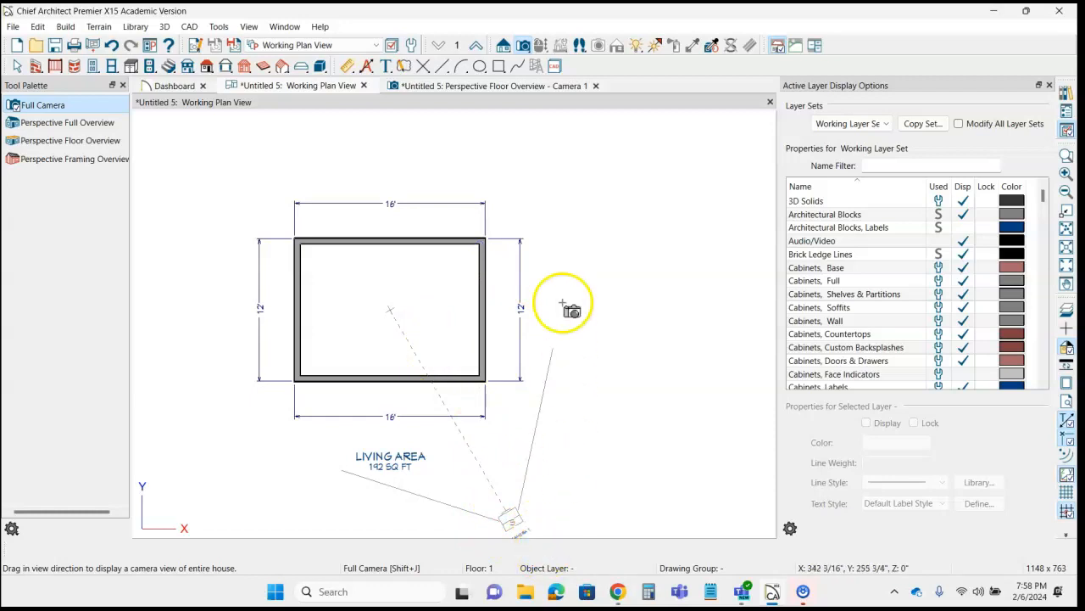
left_click(454, 86)
Step: Orbit and zoom around the shed walls in the Perspective Floor Overview to inspect them from several sides
left_click_drag(482, 382, 407, 326)
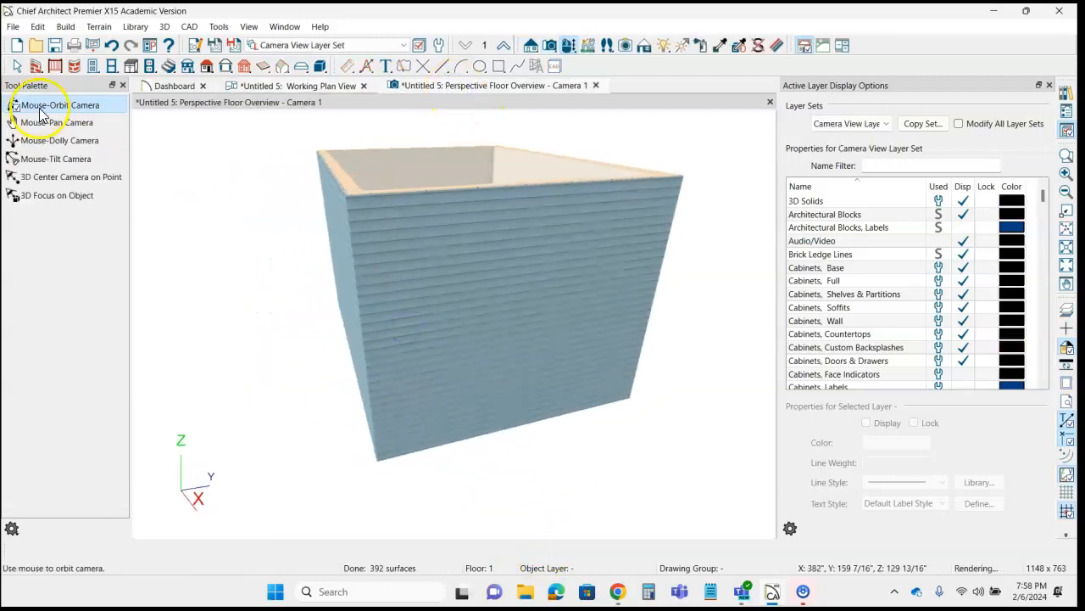
left_click_drag(422, 238, 420, 331)
left_click_drag(526, 315, 469, 318)
scroll(468, 318, "up", 2)
scroll(469, 318, "down", 4)
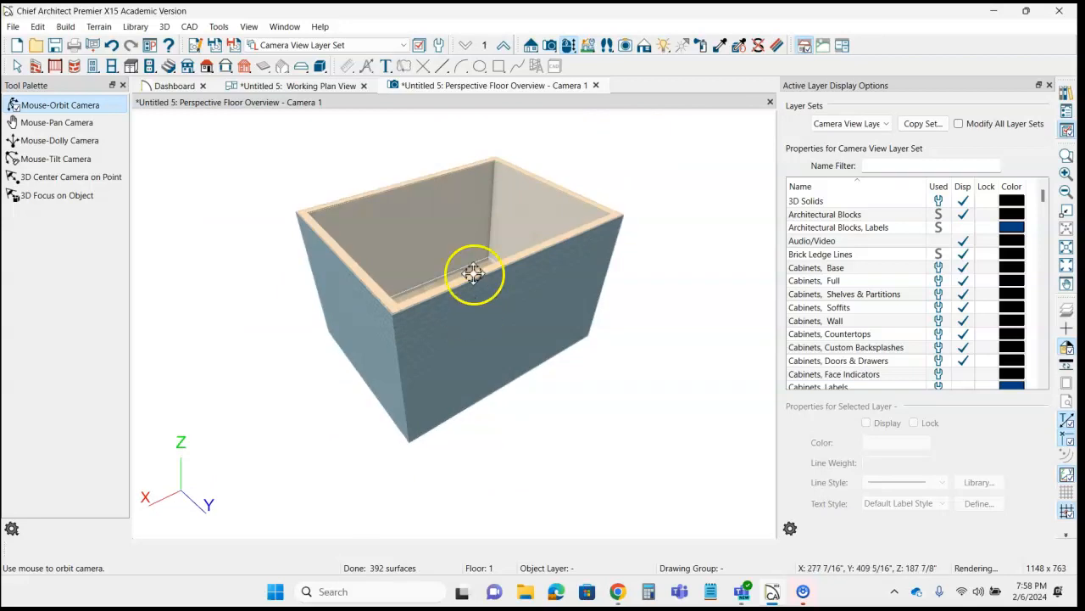
scroll(475, 283, "up", 3)
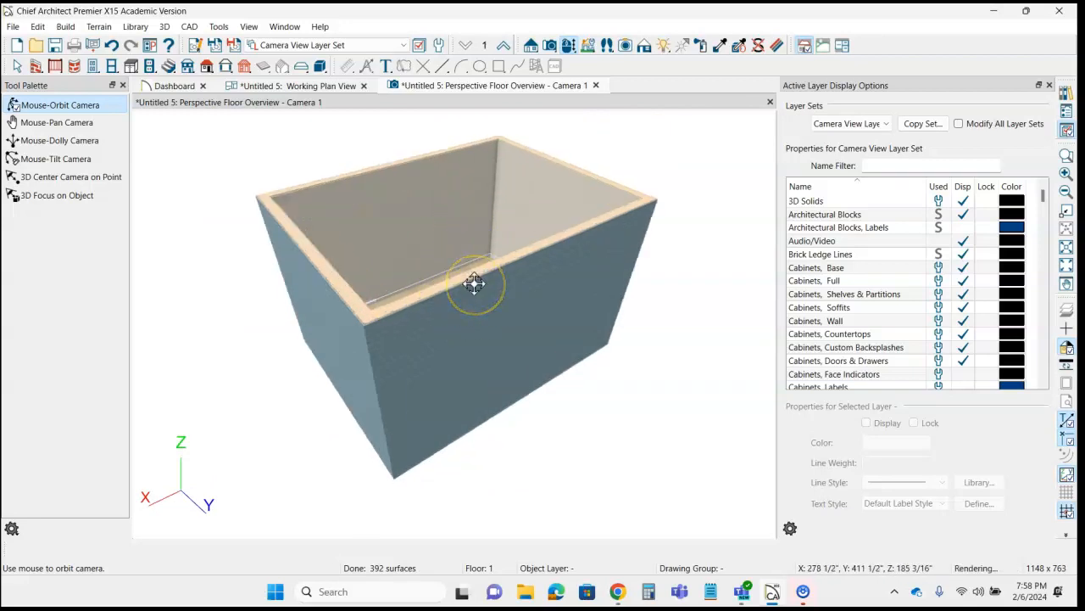
scroll(473, 284, "down", 4)
scroll(472, 288, "up", 4)
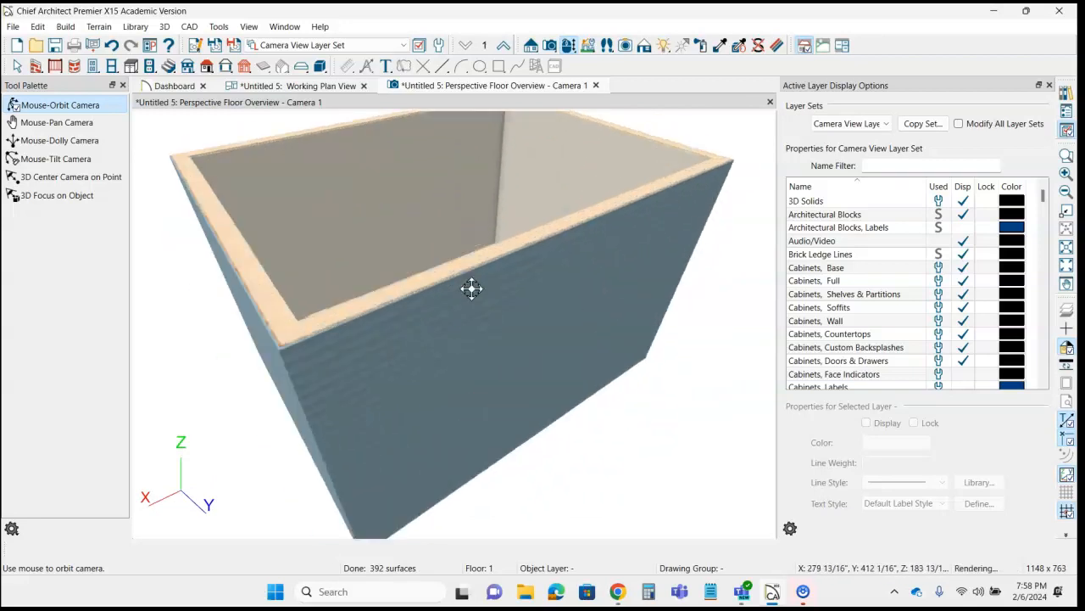
scroll(470, 293, "down", 4)
Step: Compare the shed in the Working Plan View with the Perspective Floor Overview, examining each at different zooms or angles
left_click(270, 89)
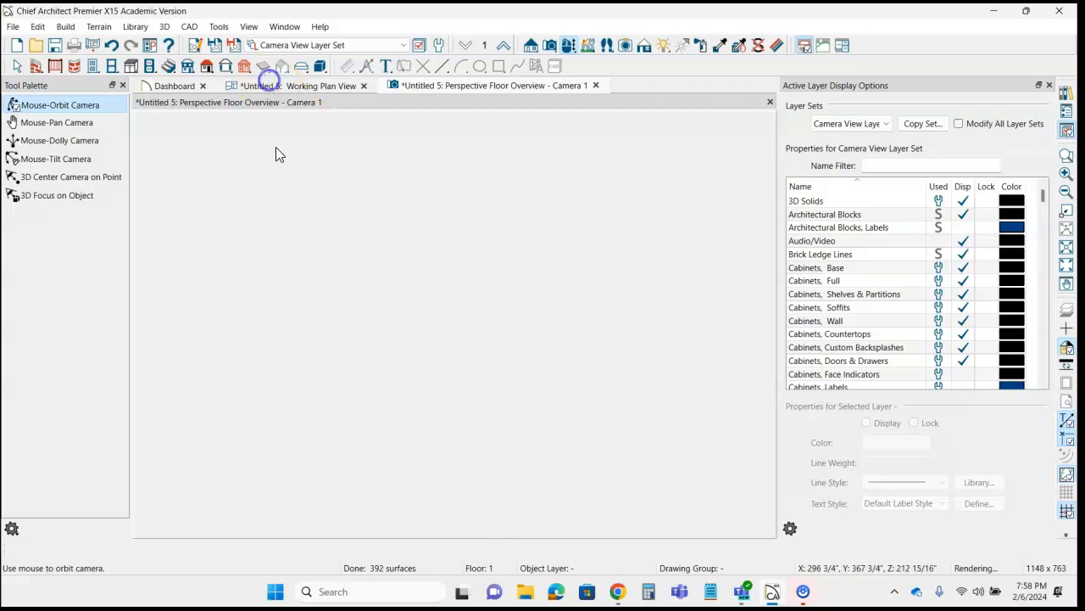
scroll(387, 279, "up", 3)
scroll(384, 280, "down", 2)
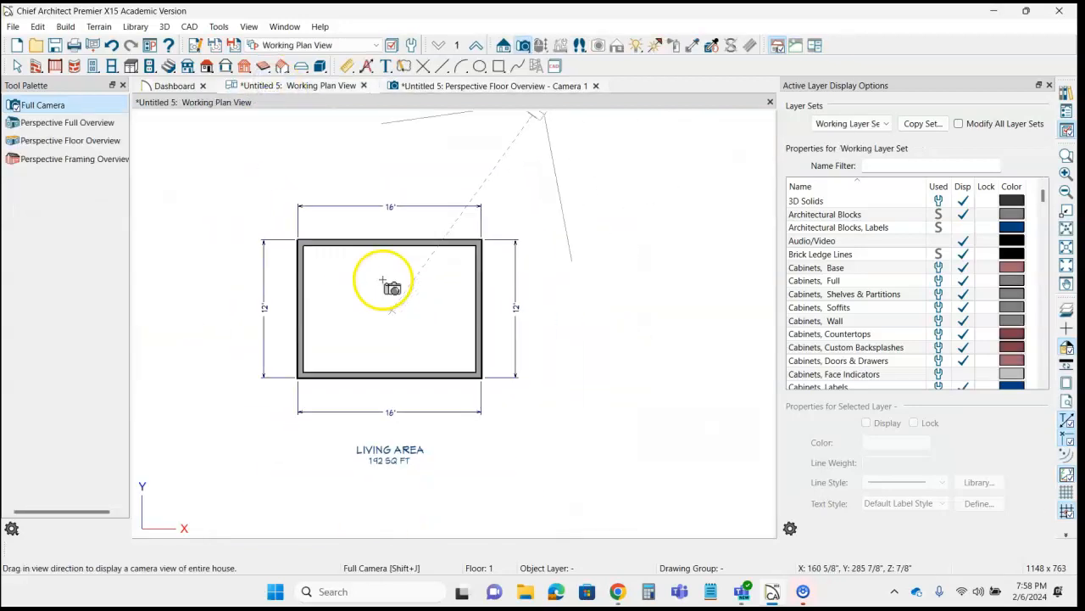
scroll(390, 275, "up", 1)
left_click(463, 86)
left_click_drag(528, 382, 434, 337)
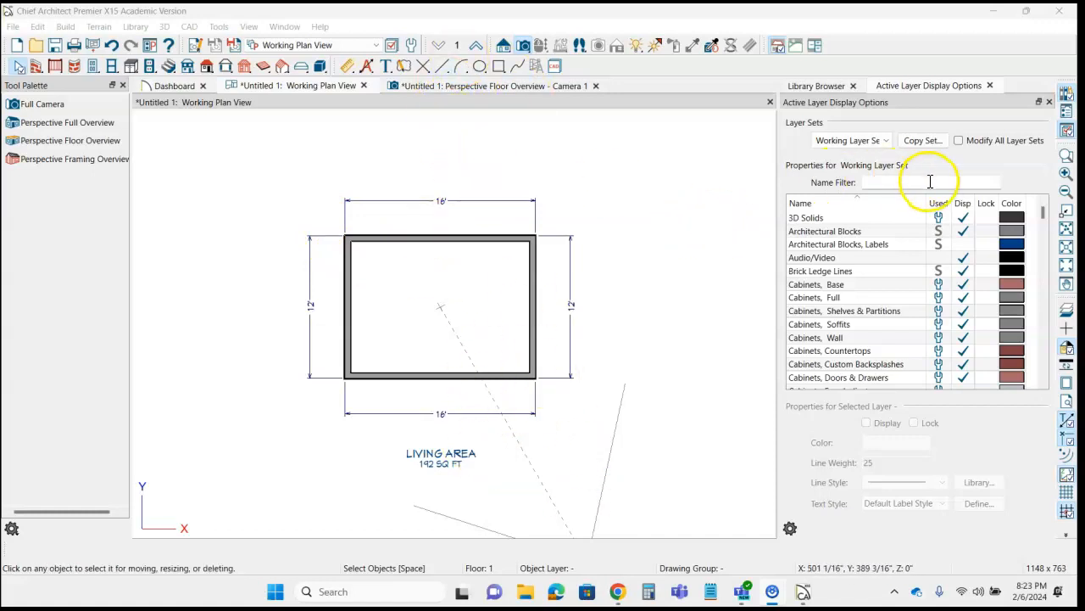
scroll(437, 305, "down", 2)
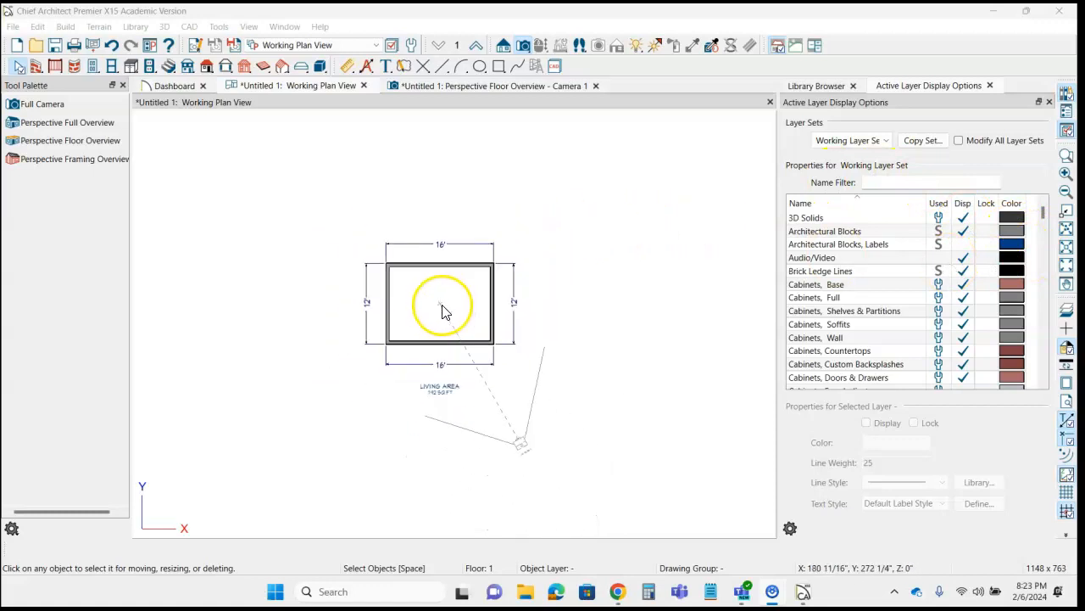
scroll(444, 308, "up", 2)
scroll(443, 311, "down", 2)
scroll(449, 293, "up", 2)
mouse_move(456, 279)
middle_mouse_down()
mouse_move(452, 259)
mouse_move(548, 253)
mouse_move(432, 291)
mouse_move(386, 266)
mouse_move(440, 273)
middle_mouse_up()
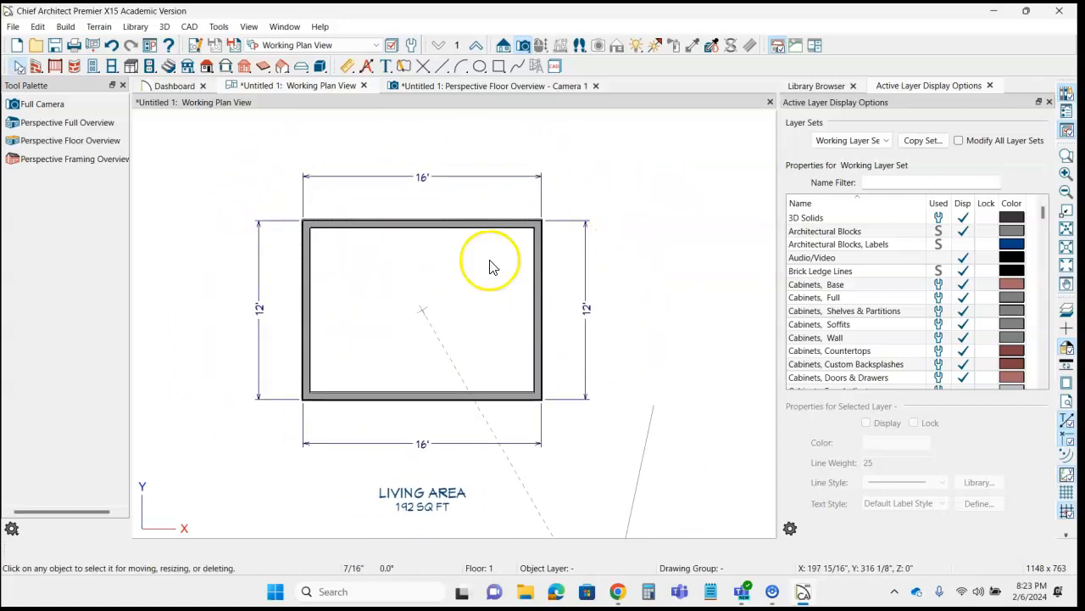
mouse_move(424, 326)
middle_mouse_down()
mouse_move(467, 291)
mouse_move(381, 314)
middle_mouse_up()
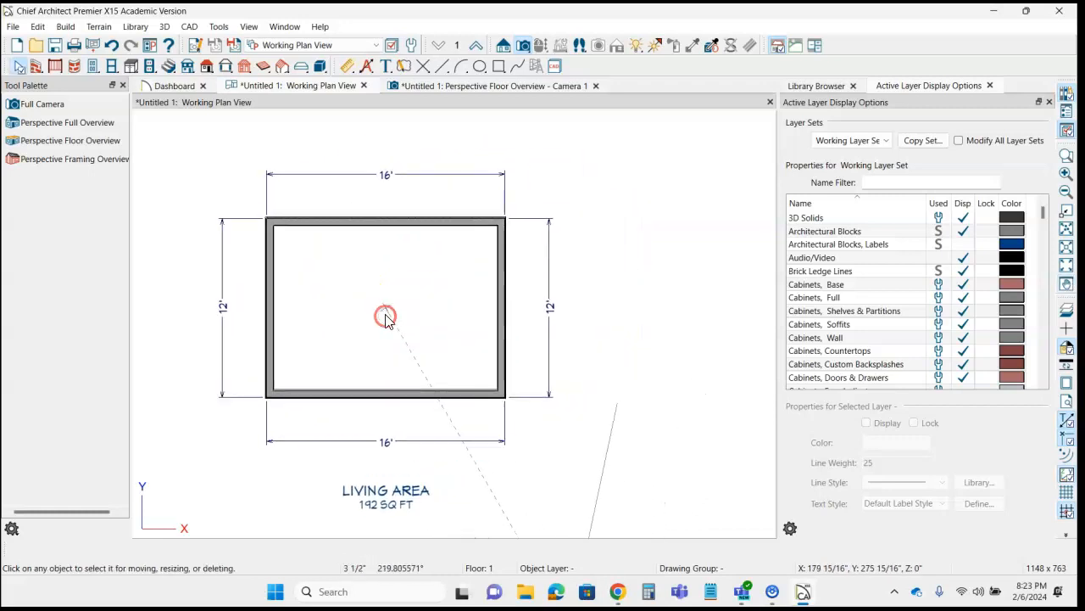